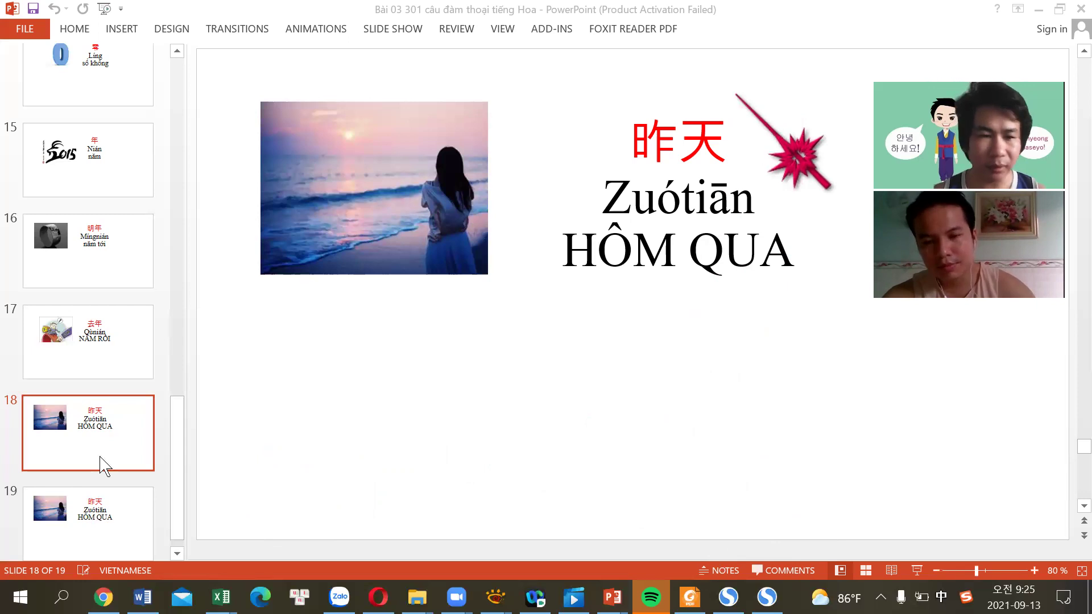
- Cut slide 19, the duplicate 昨天 (HÔM QUA) slide at the end of the presentation
left_click(84, 513)
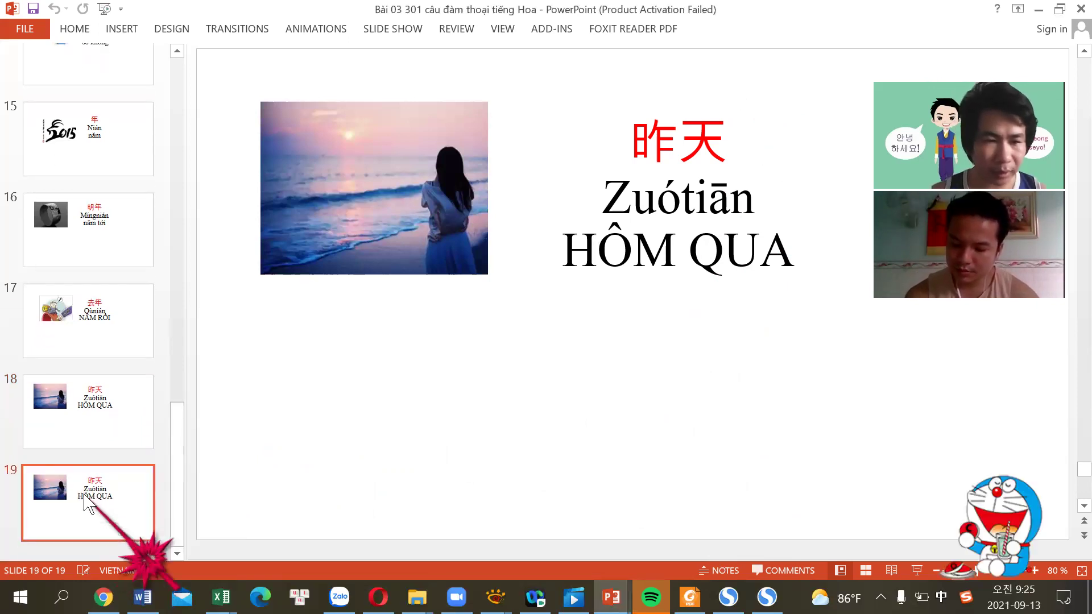
right_click(85, 494)
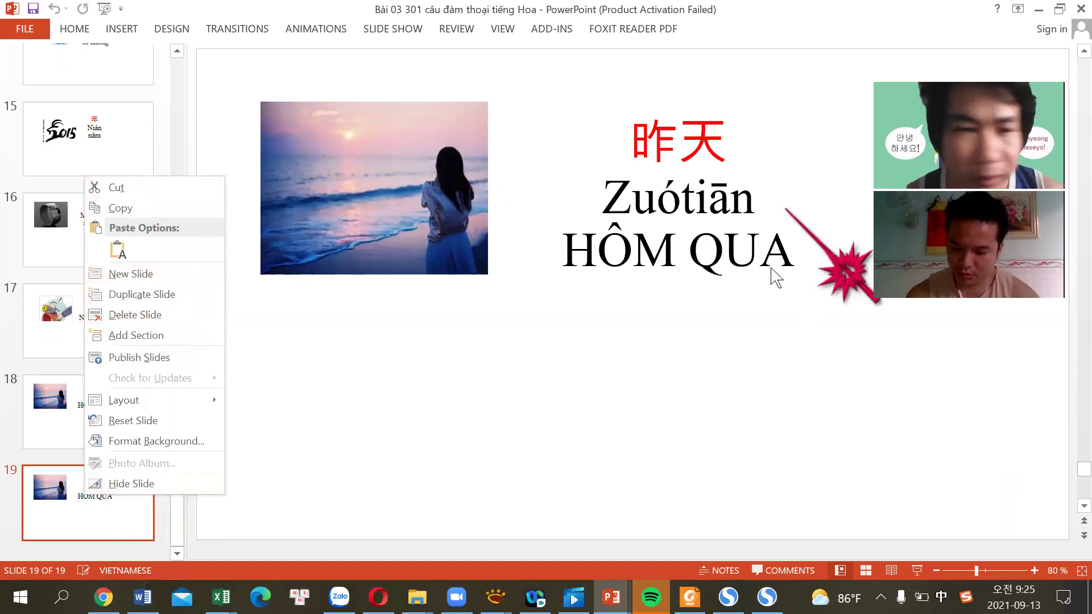
left_click(135, 186)
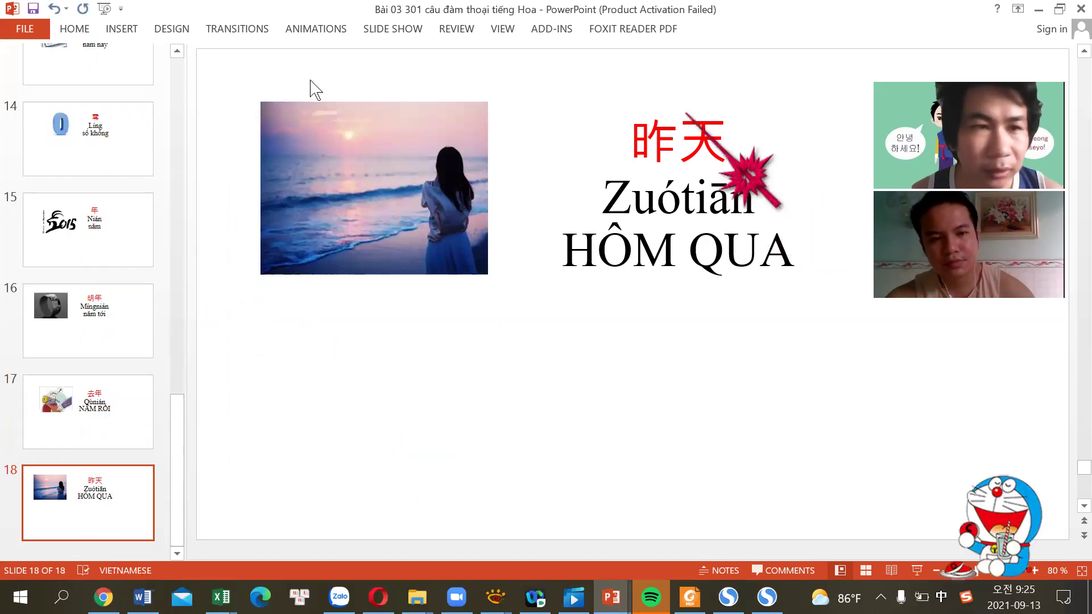
- Save the presentation as "Bài 03 301 câu đàm thoại tiếng Hoa" in the 301 câu đàm thoại tiếng Hoa folder, replacing the existing file
left_click(13, 30)
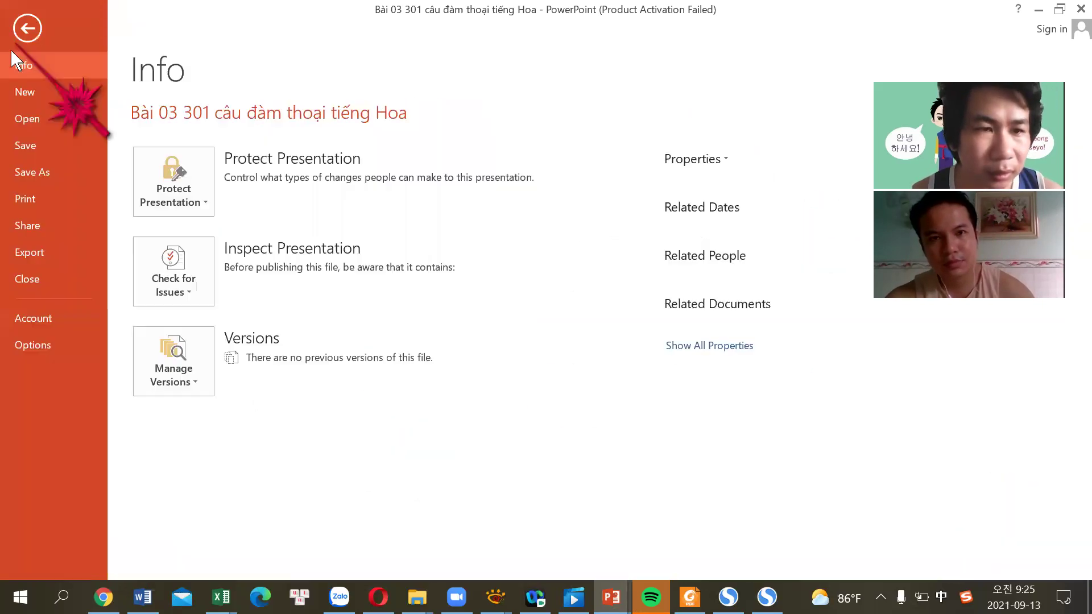
left_click(64, 170)
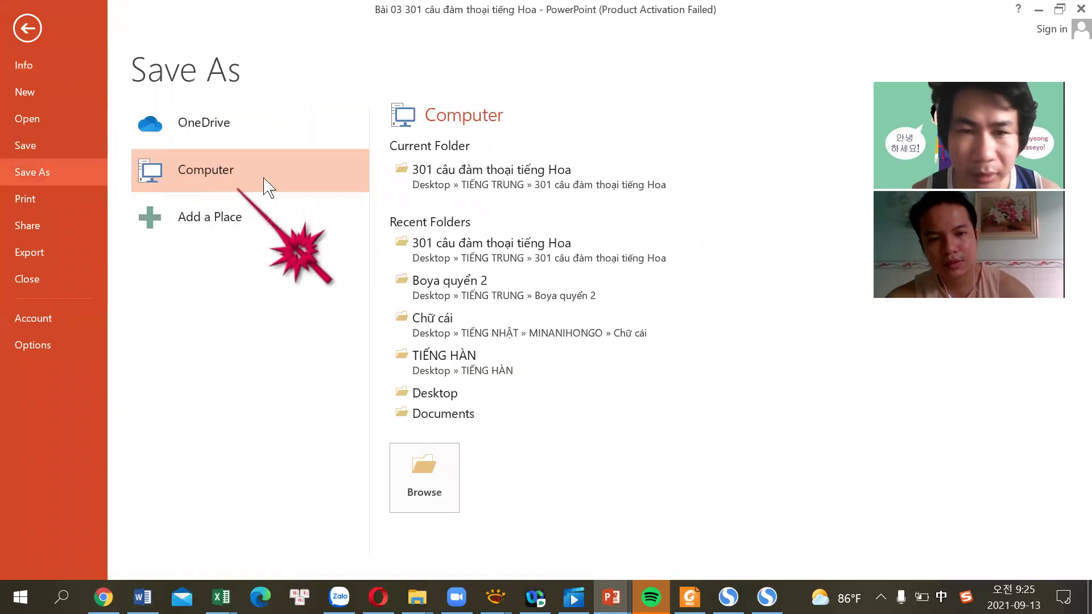
left_click(443, 180)
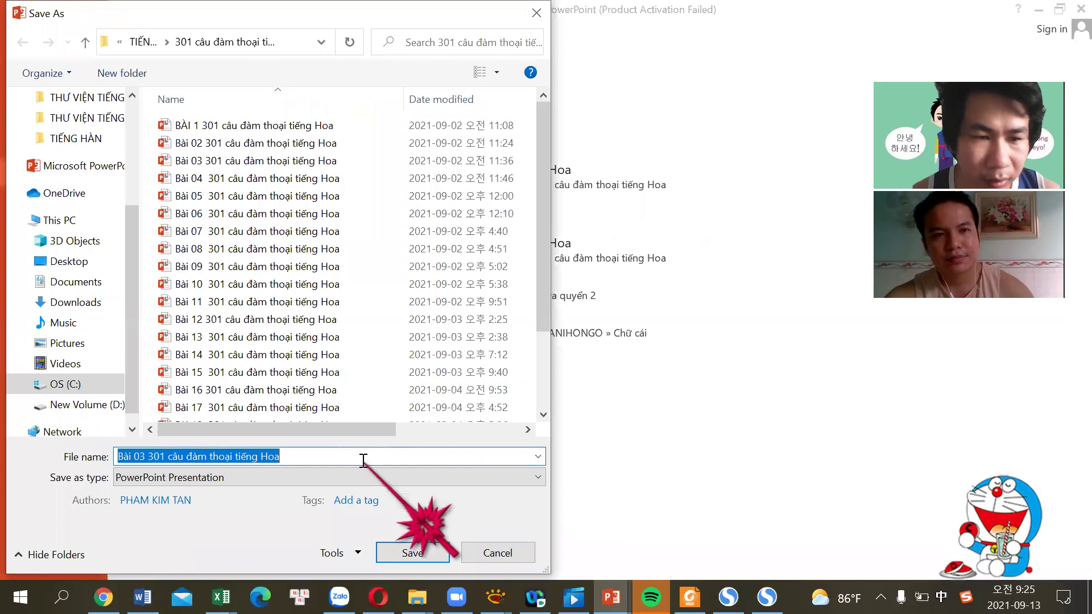
left_click(393, 551)
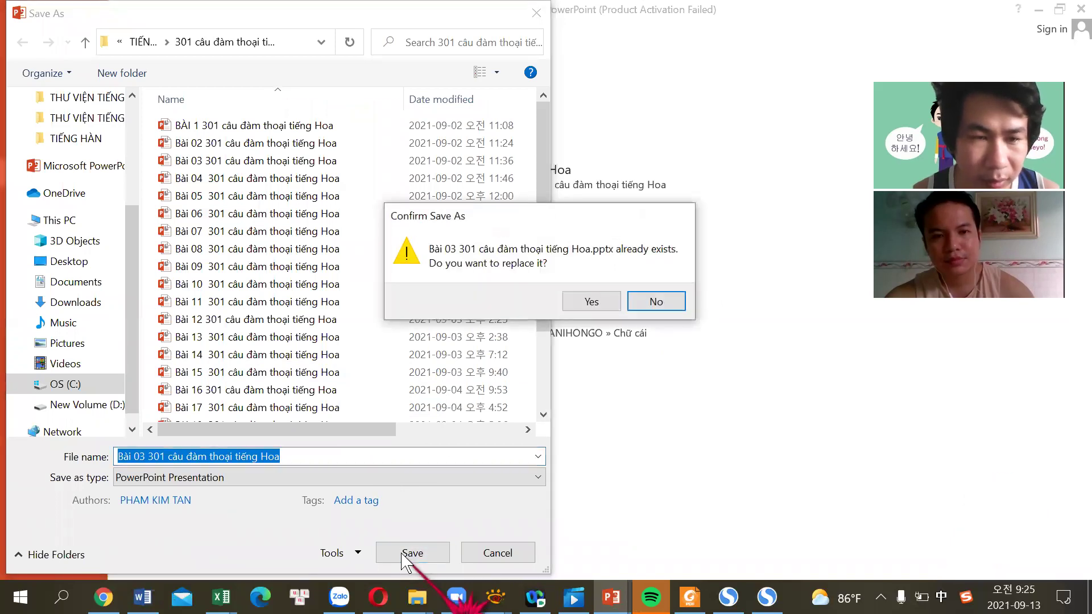
left_click(592, 301)
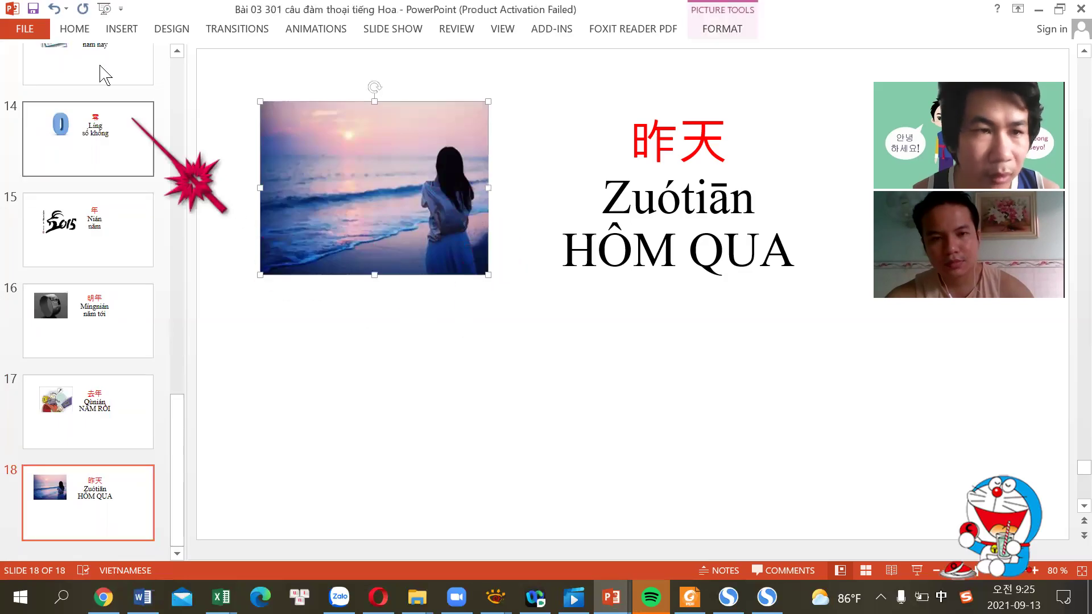
- Copy the file "Bài 03 301 câu đàm thoại tiếng Hoa" from the current folder's list in the Save As dialog
left_click(22, 32)
left_click(39, 166)
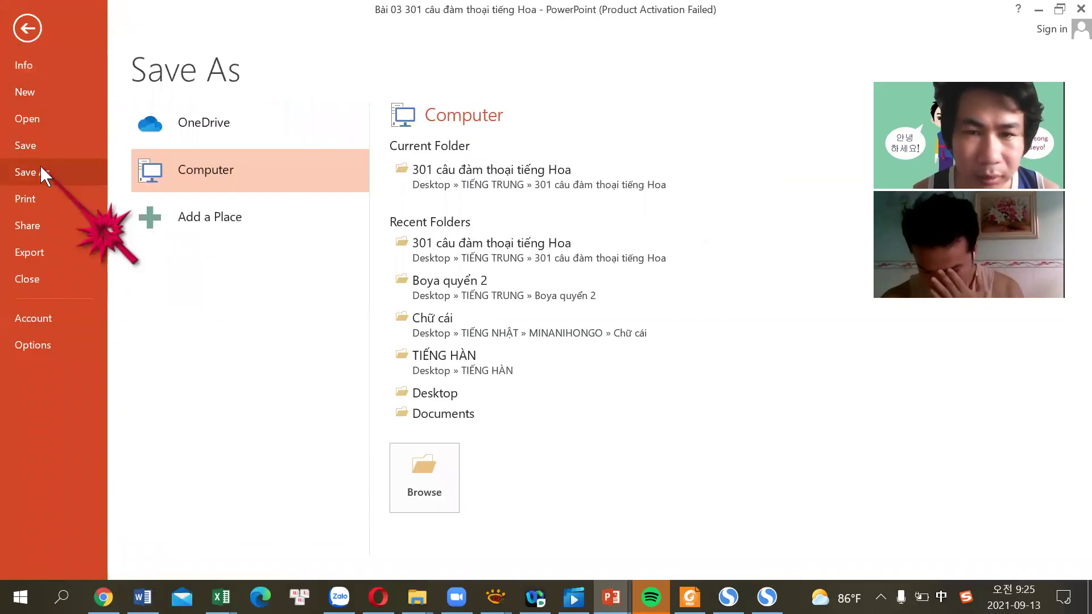
left_click(442, 167)
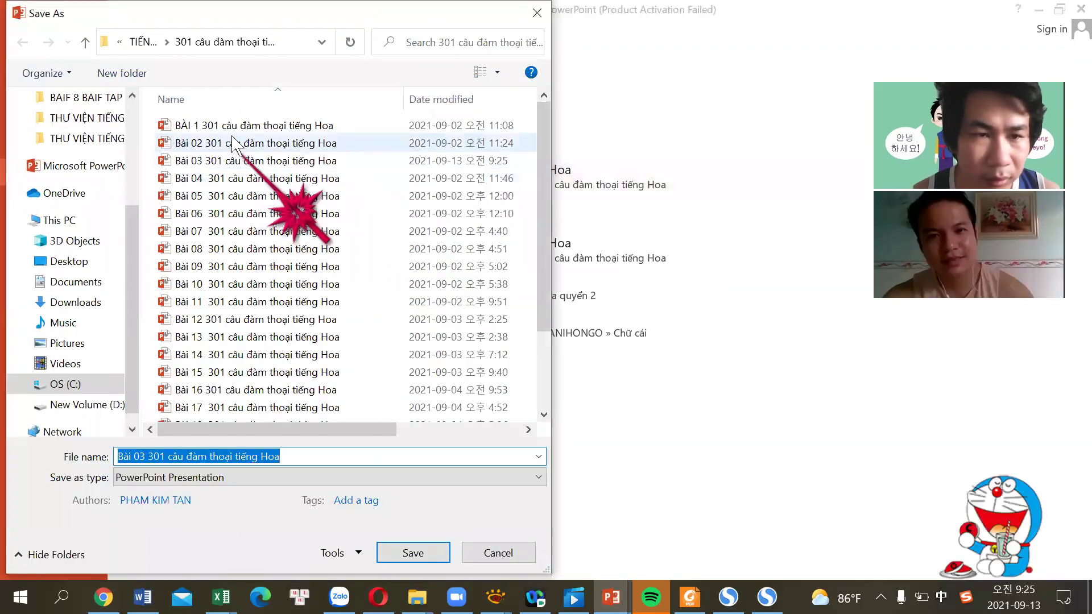
left_click(229, 160)
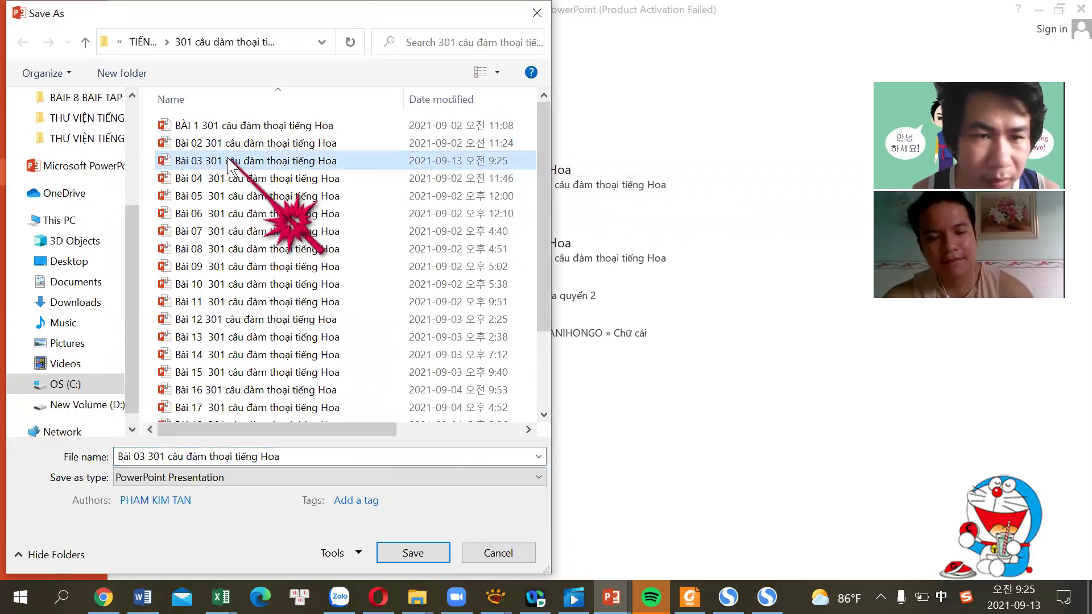
right_click(229, 160)
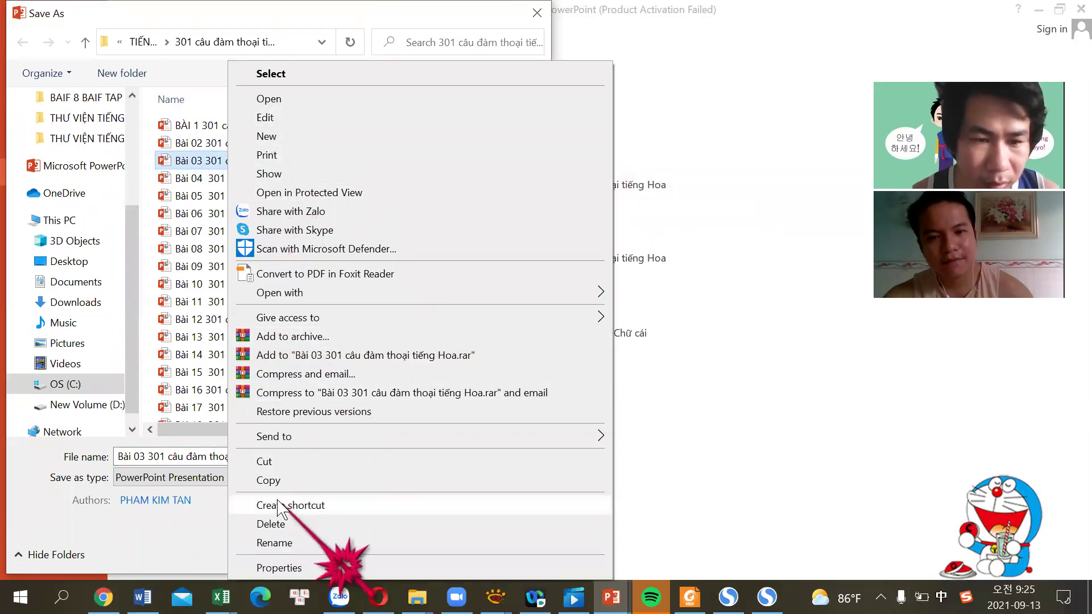
left_click(271, 480)
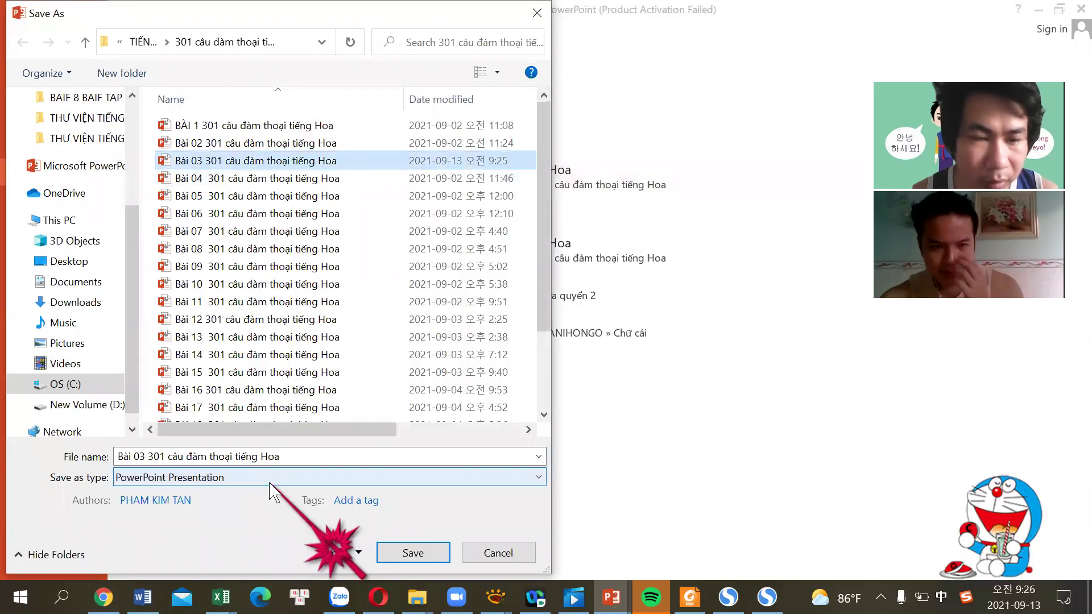
right_click(263, 165)
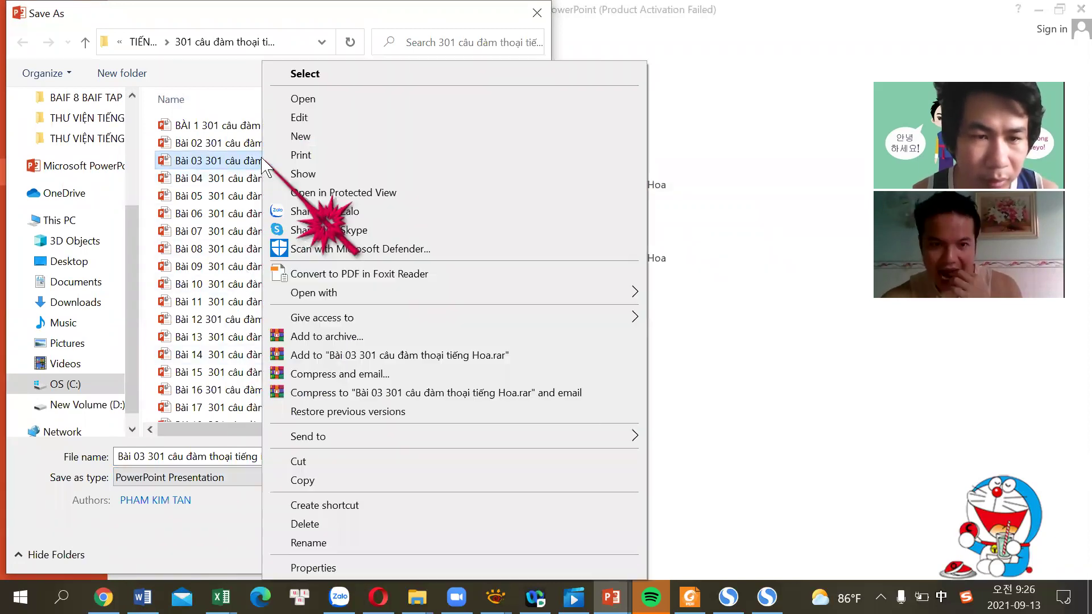
left_click(314, 483)
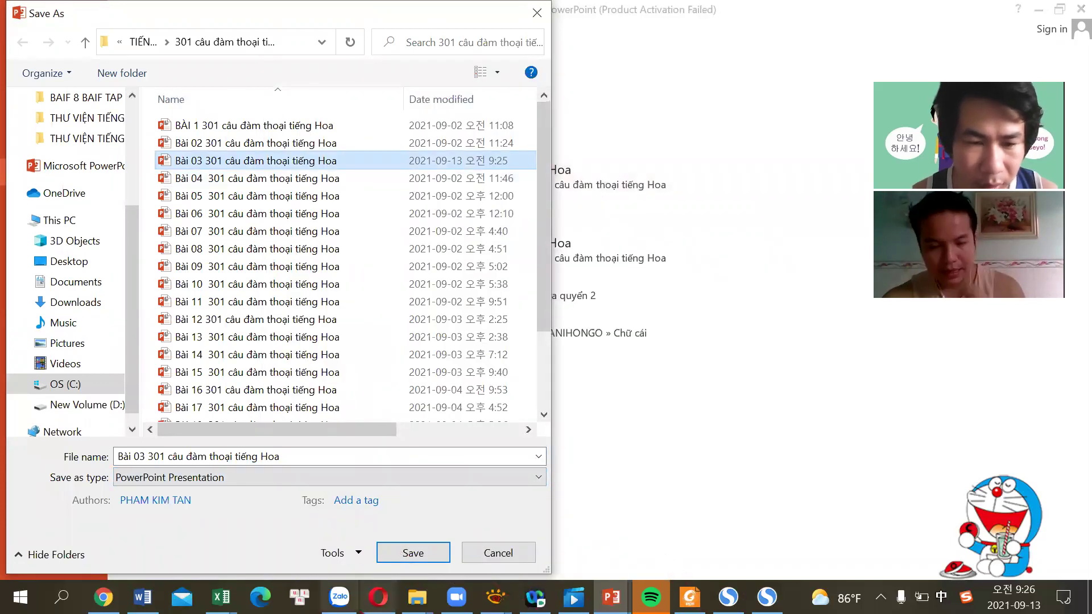
- Switch to Zalo, send the copied Bài 03 presentation file in the open student chat, and minimize the chat window
left_click(339, 597)
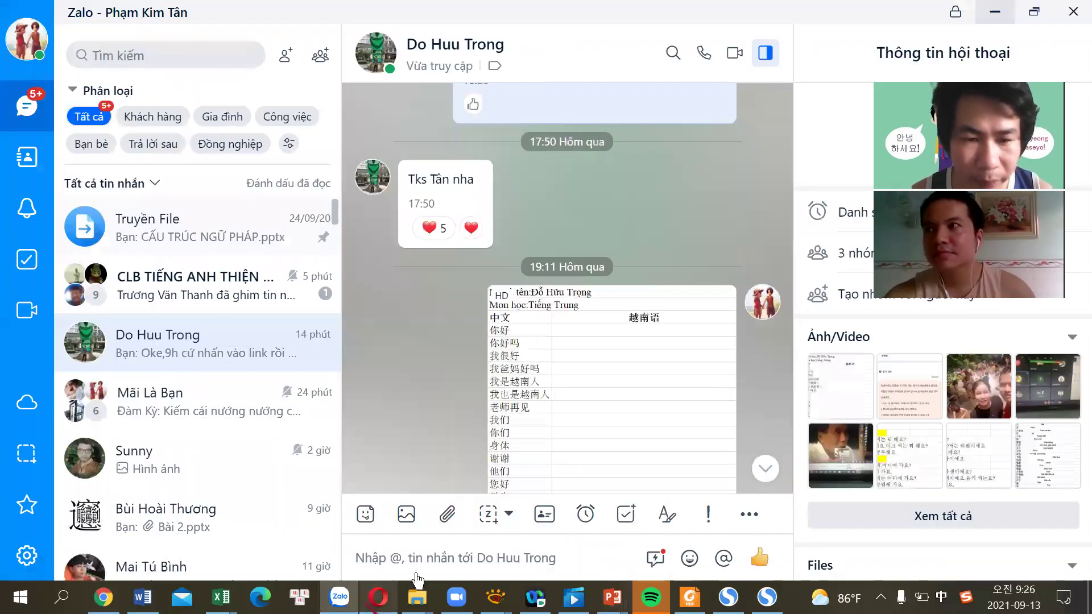
left_click(420, 560)
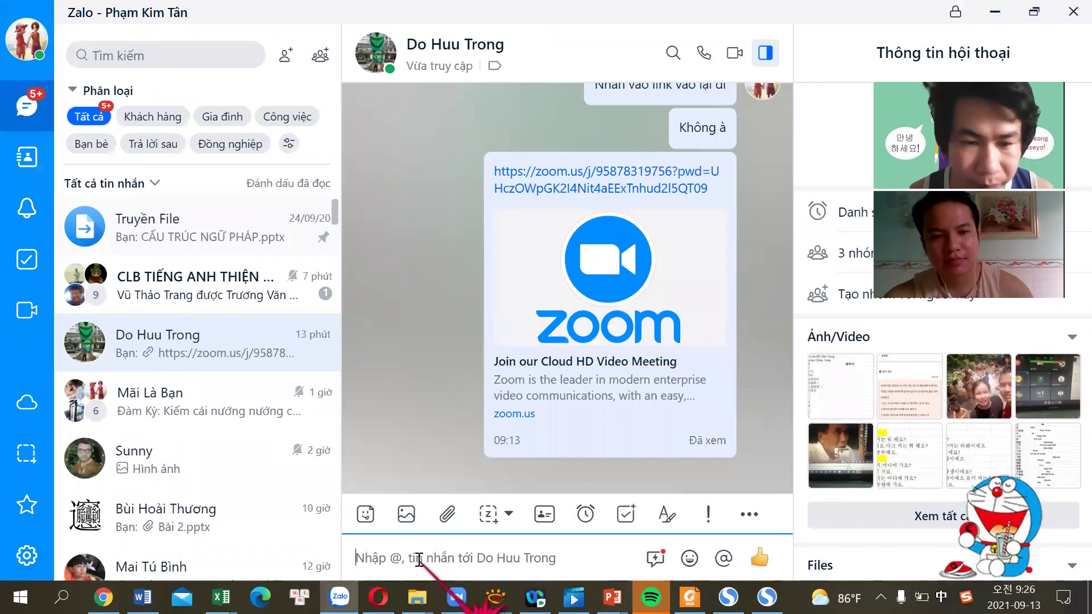
key("ctrl+v")
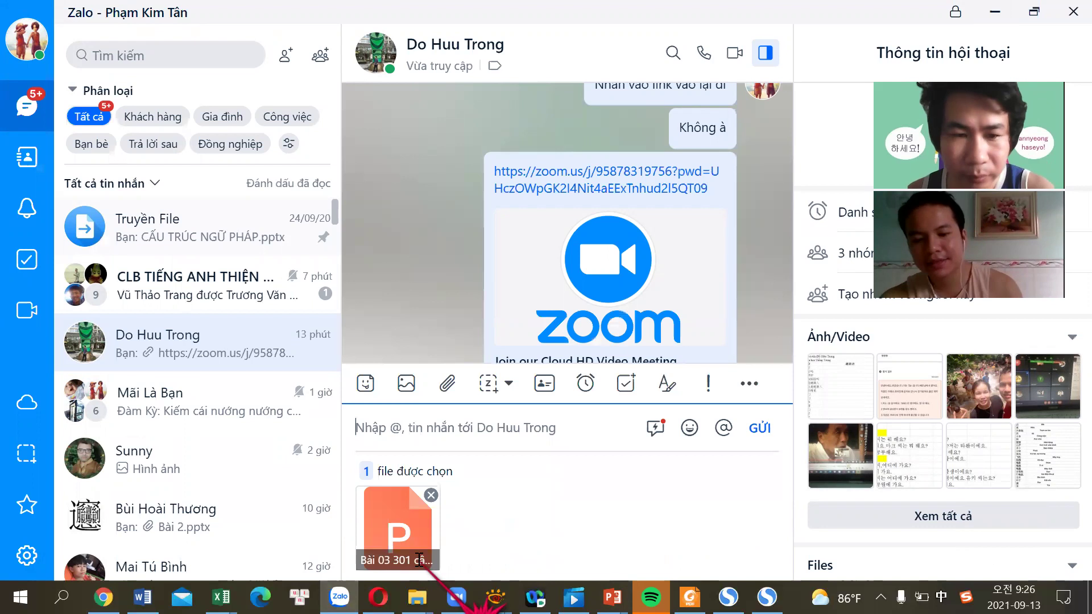
key("Return")
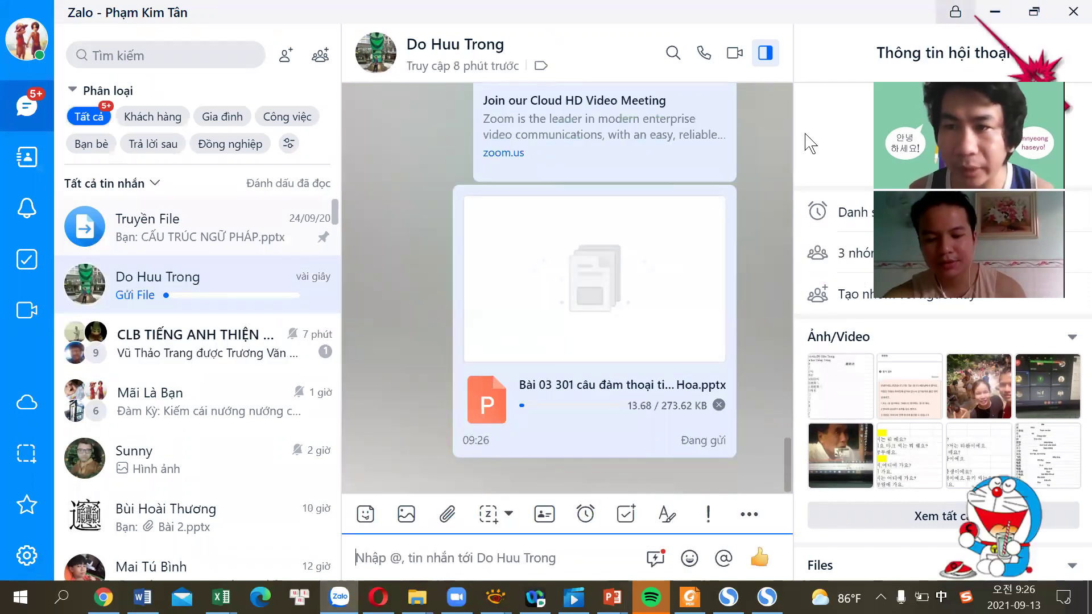
left_click(995, 11)
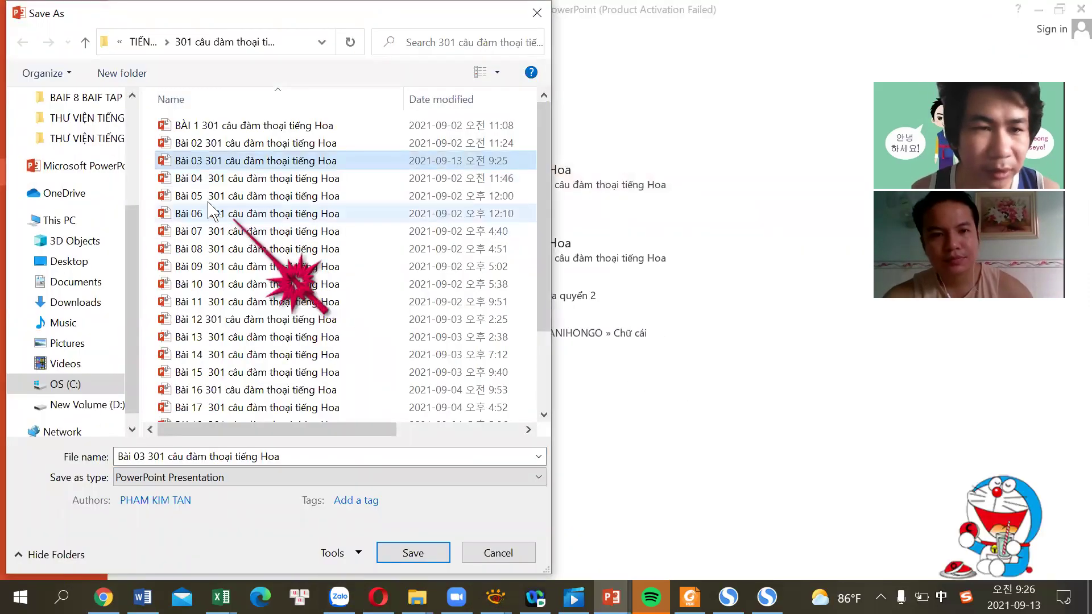
- Save the presentation under the existing name "Bài 04 301 câu đàm thoại tiếng Hoa", replacing that file
double_click(213, 178)
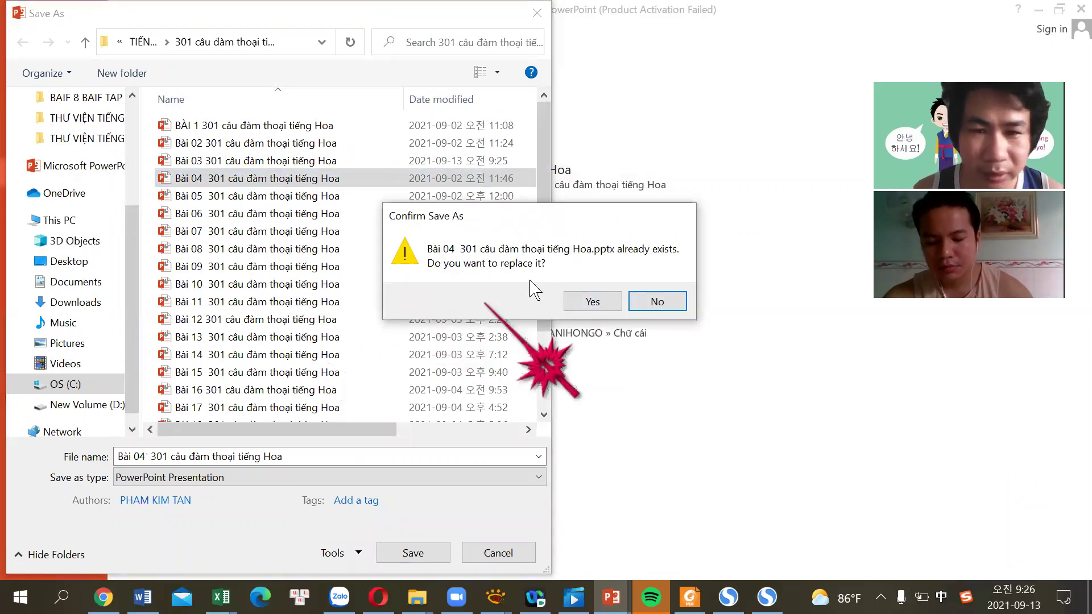
left_click(586, 303)
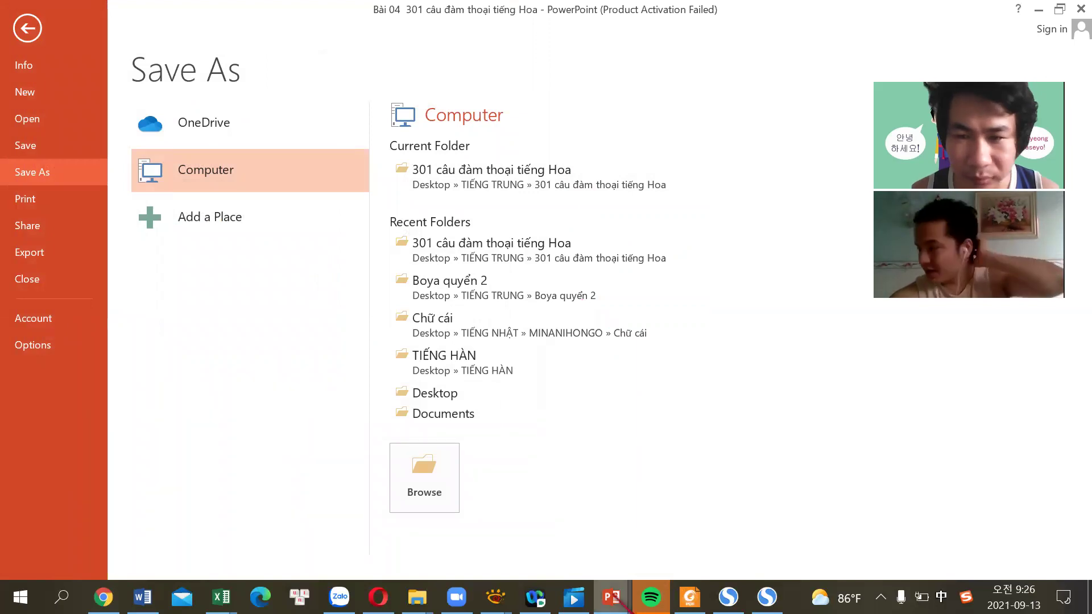
mouse_move(620, 603)
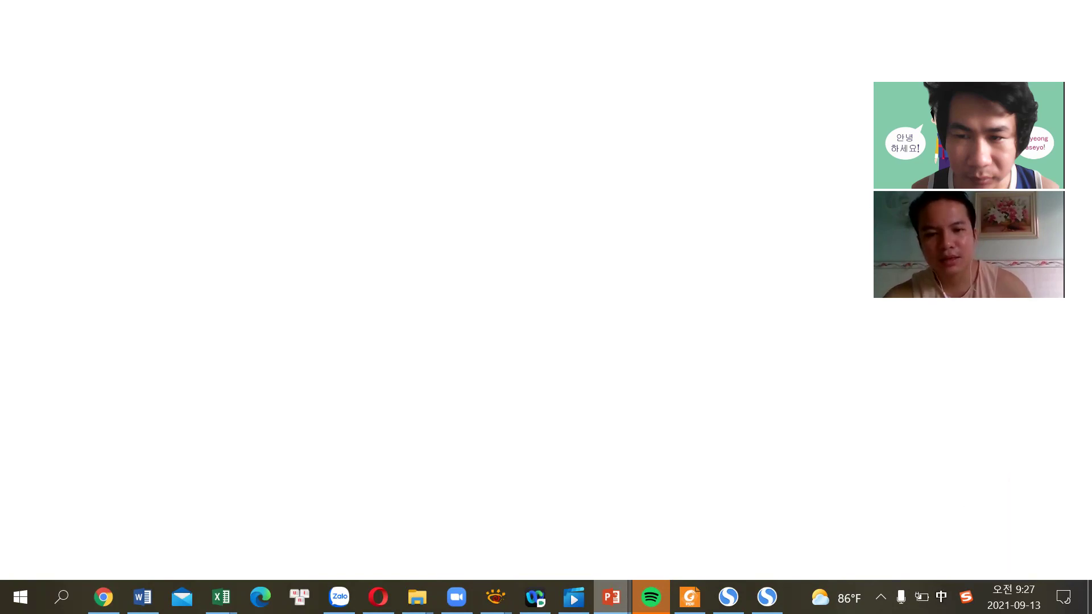
left_click(607, 592)
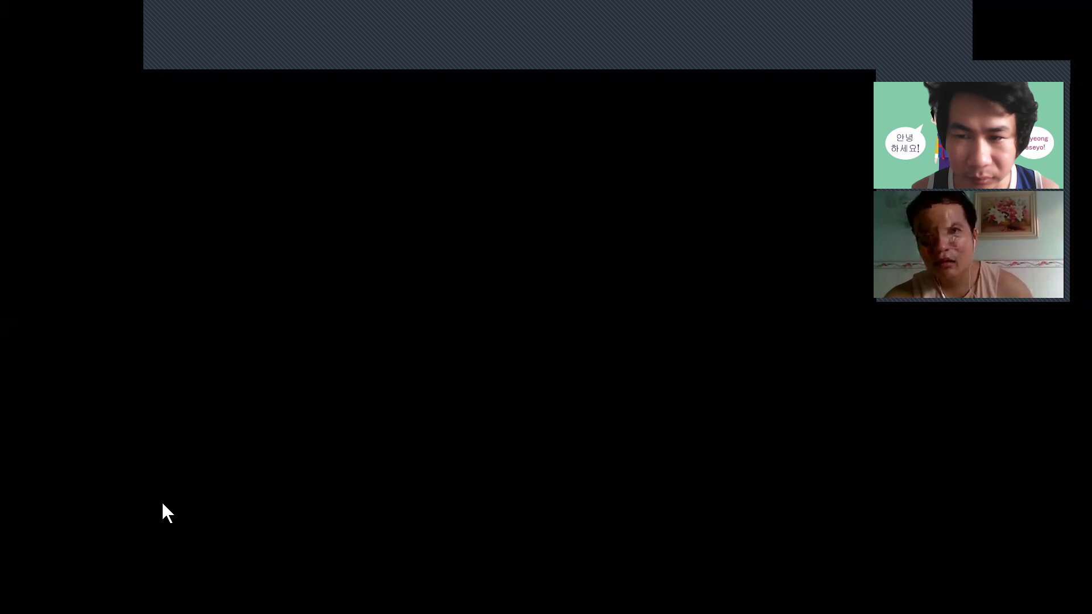
key("Escape")
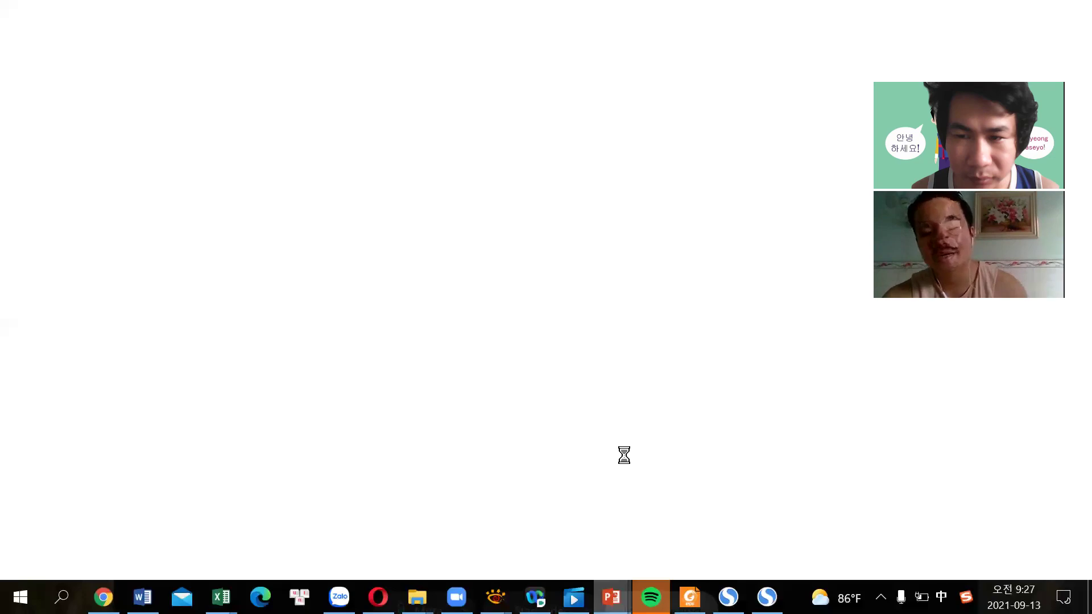
left_click(608, 594)
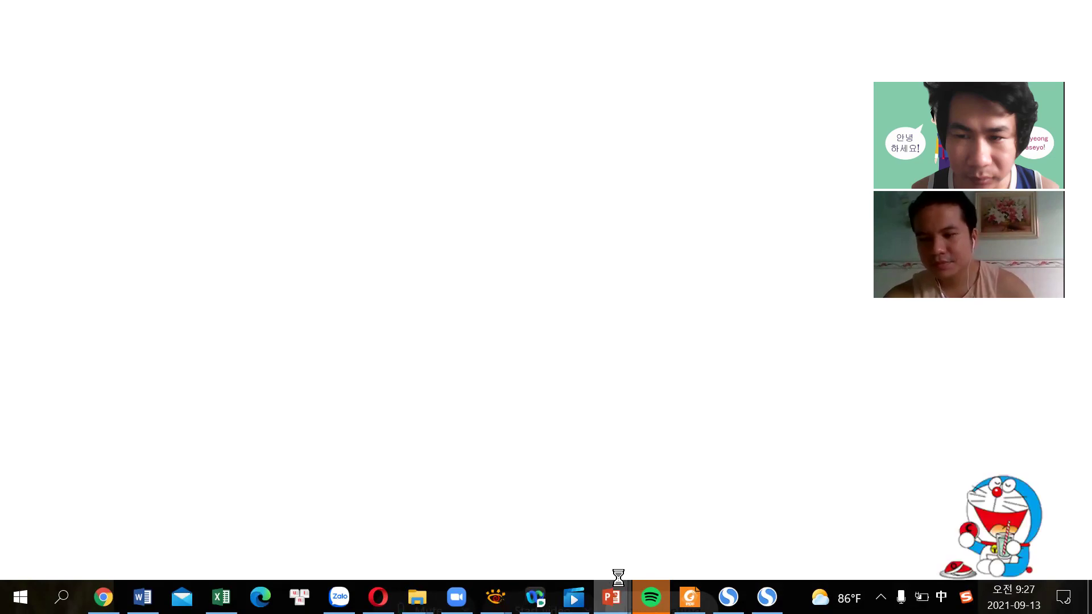
right_click(615, 583)
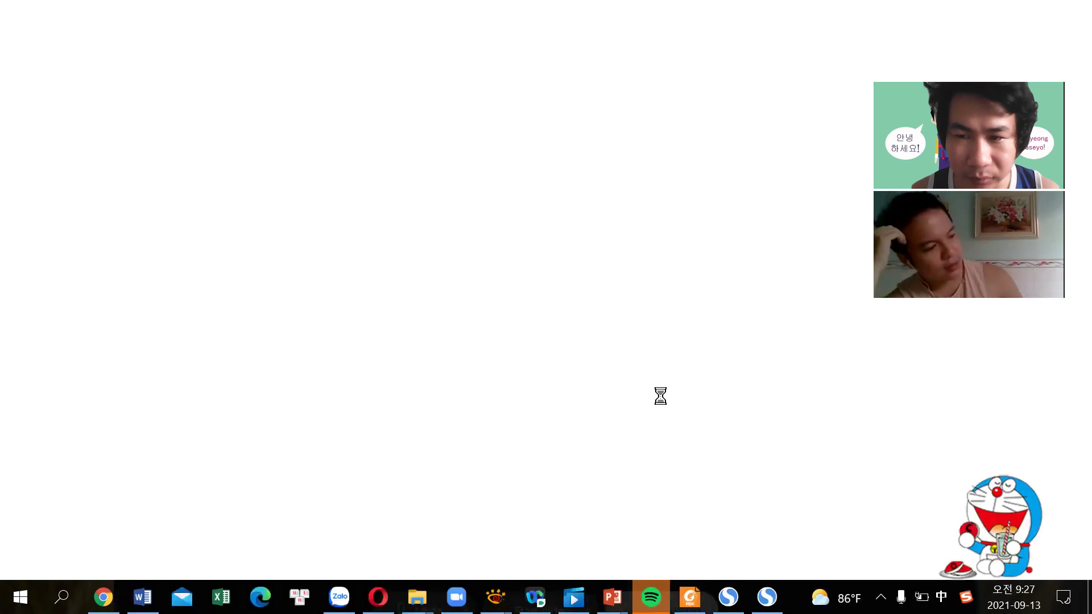
- Close the open 7과 presentation window and bring the Bài 04 presentation back to the front
mouse_move(612, 595)
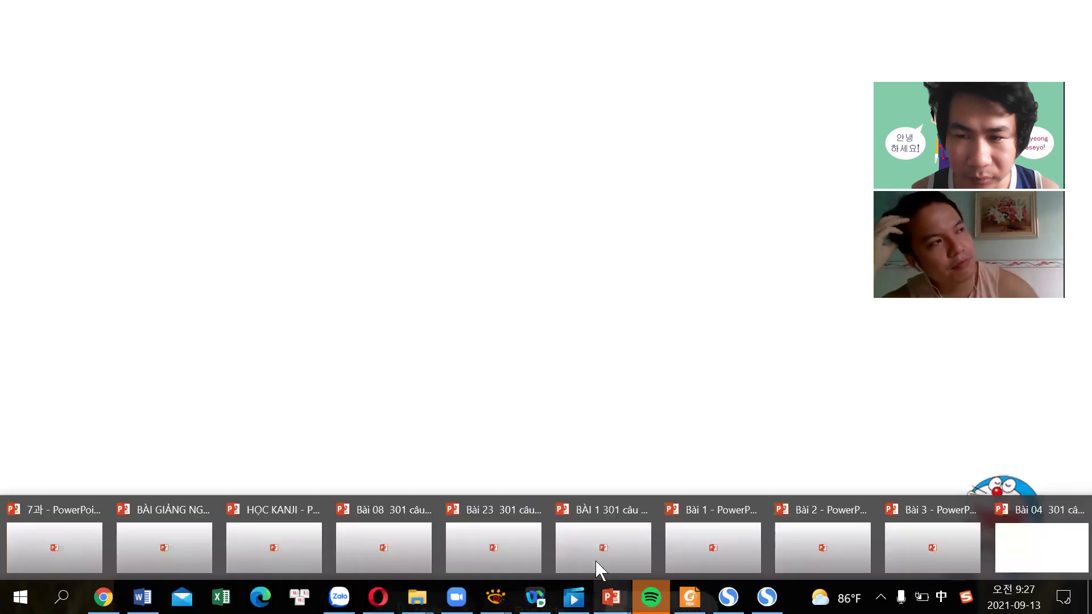
mouse_move(102, 514)
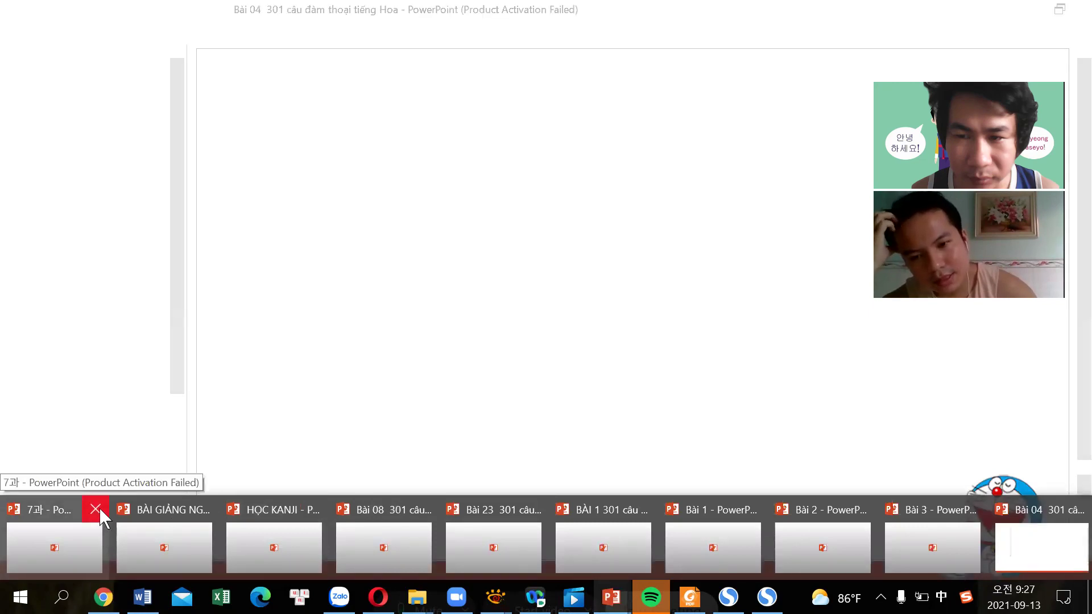
left_click(98, 508)
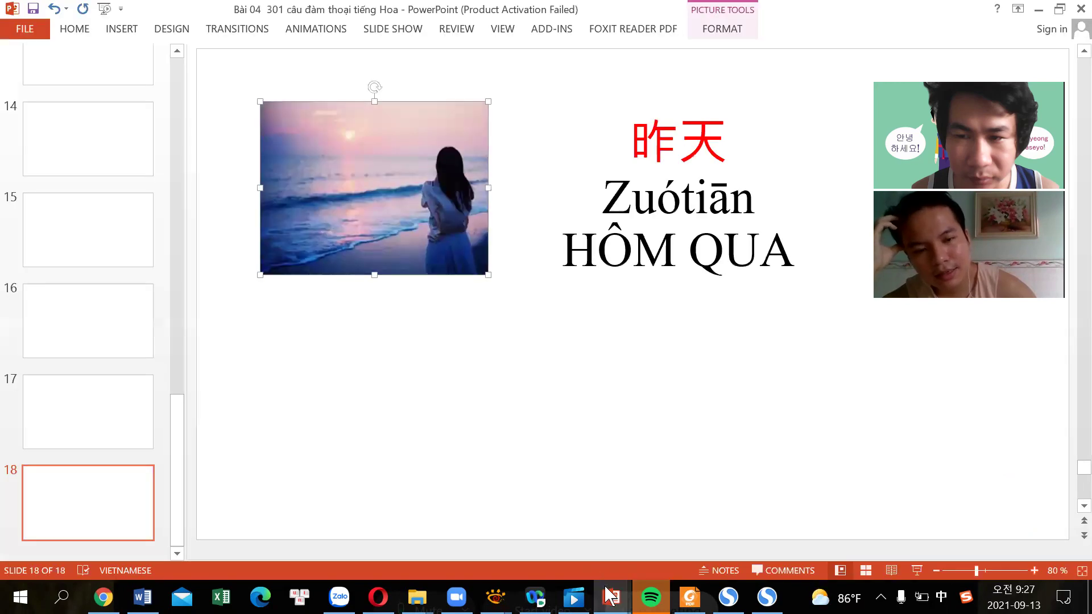
left_click(625, 598)
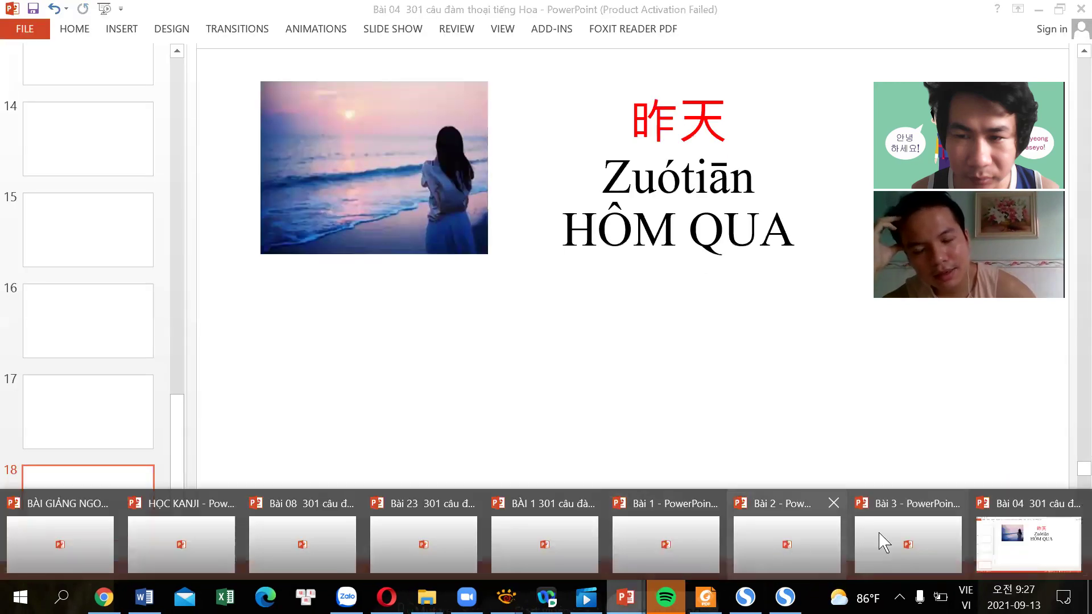
left_click(1006, 529)
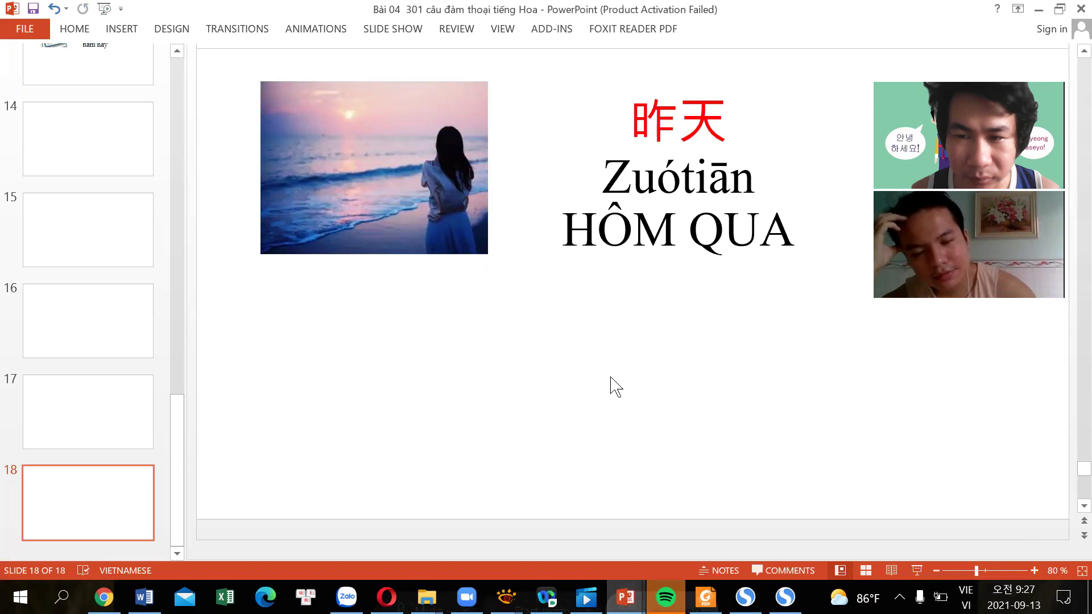
- Clear the Bài 04 presentation off the screen and close the Cisco Webex Meetings window
left_click(1032, 25)
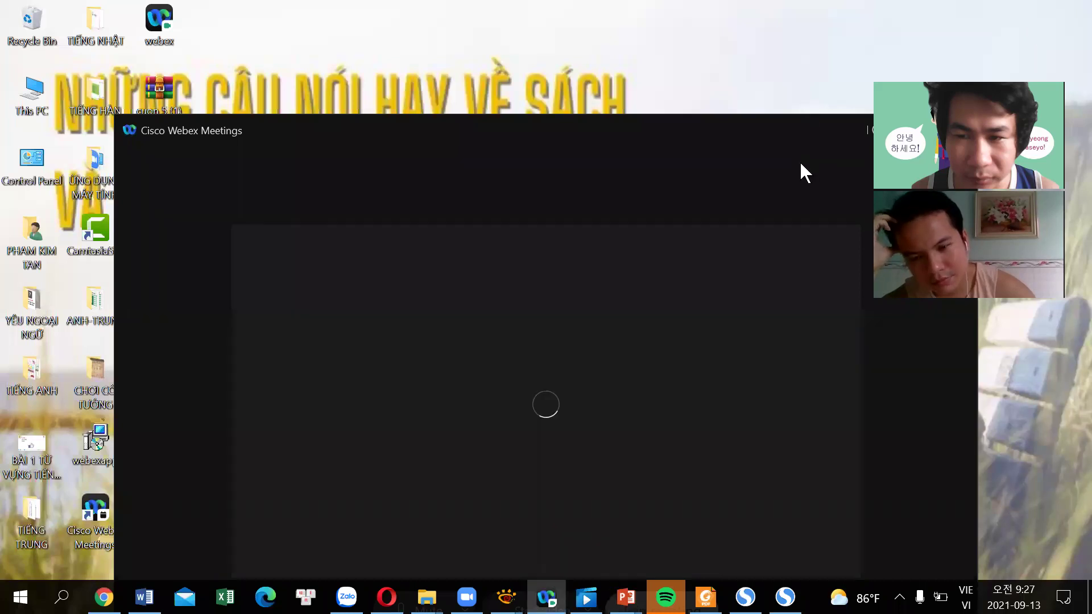
left_click(960, 130)
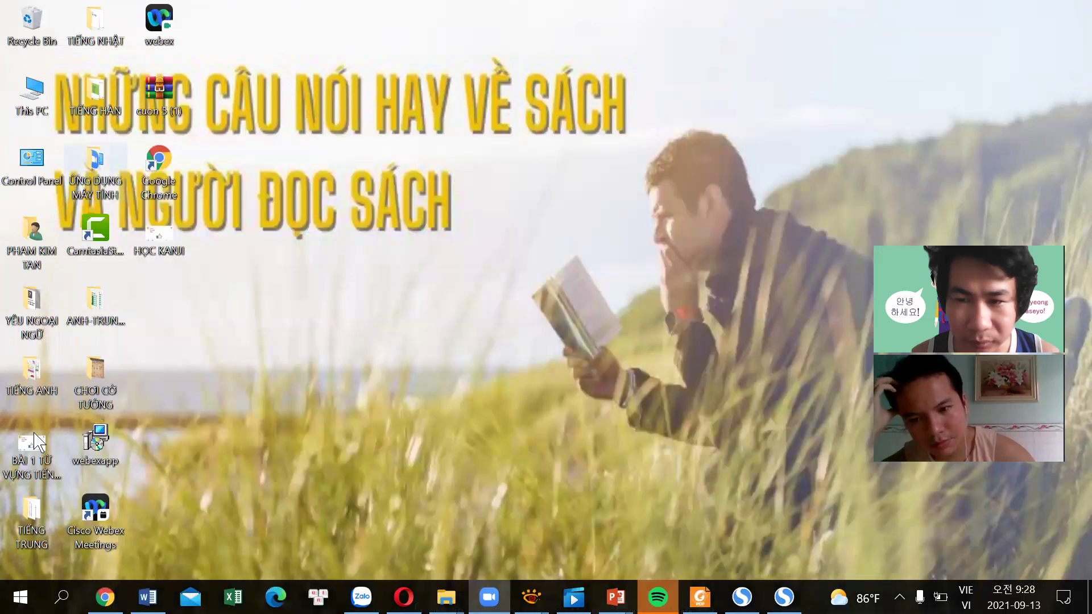
- Open the TIẾNG TRUNG folder from the desktop
left_click(31, 515)
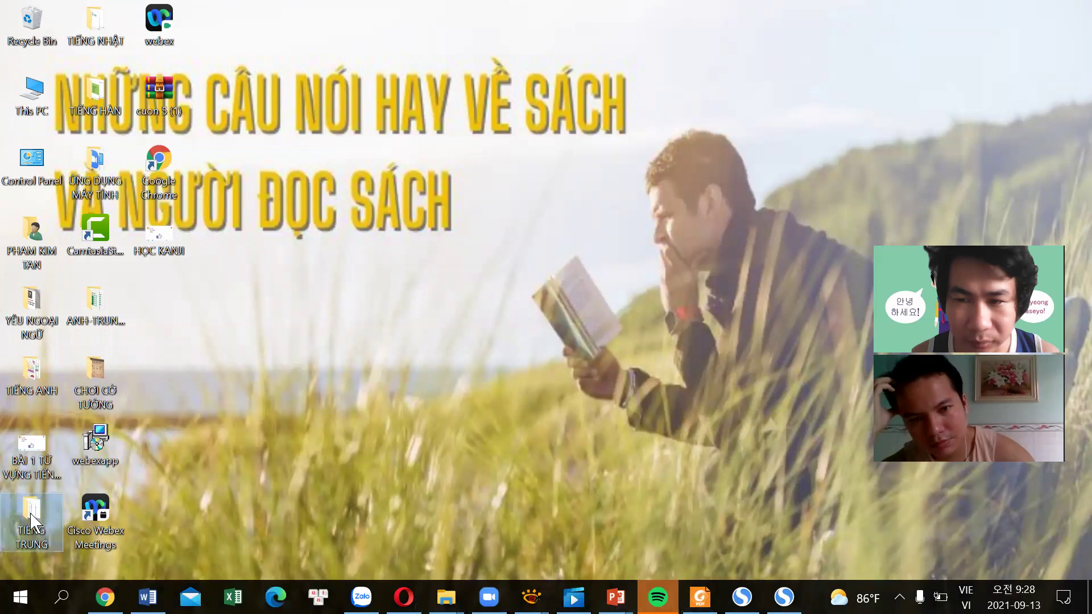
right_click(31, 515)
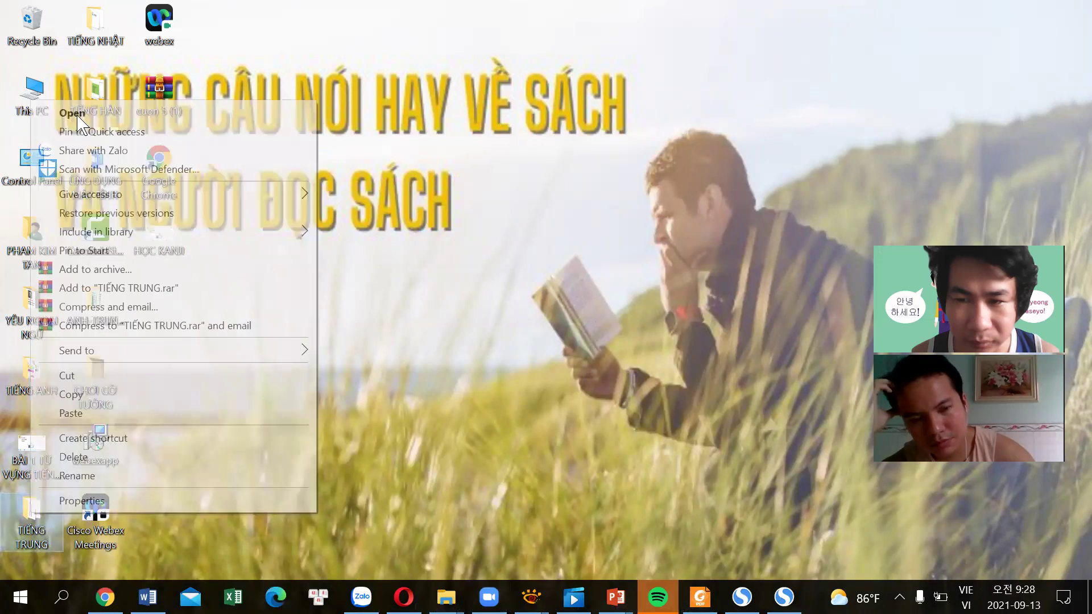
left_click(531, 574)
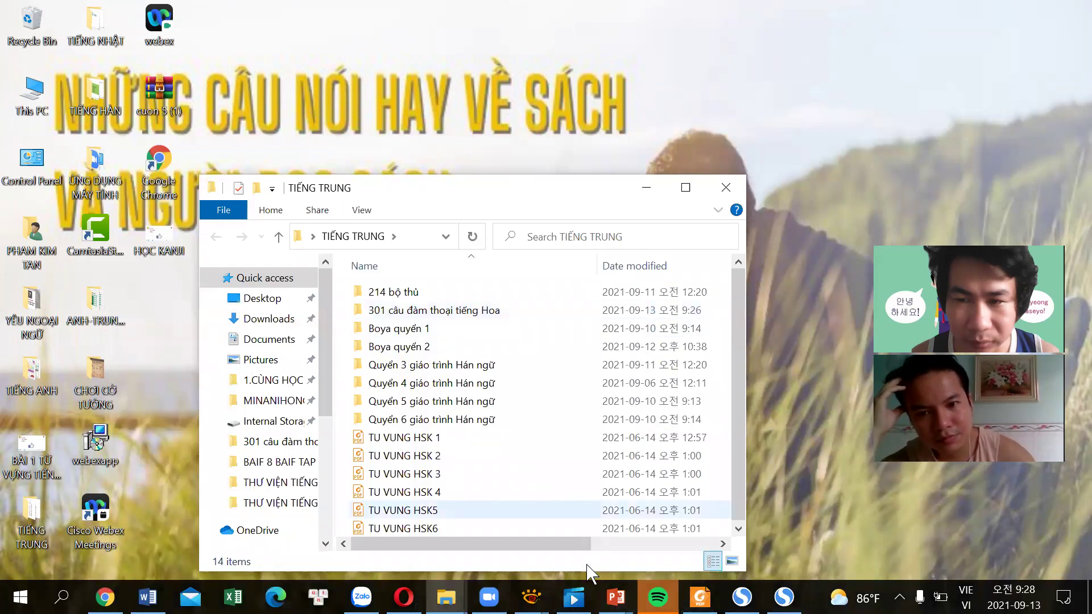
- Close all the open PowerPoint windows at once
left_click(616, 597)
right_click(613, 594)
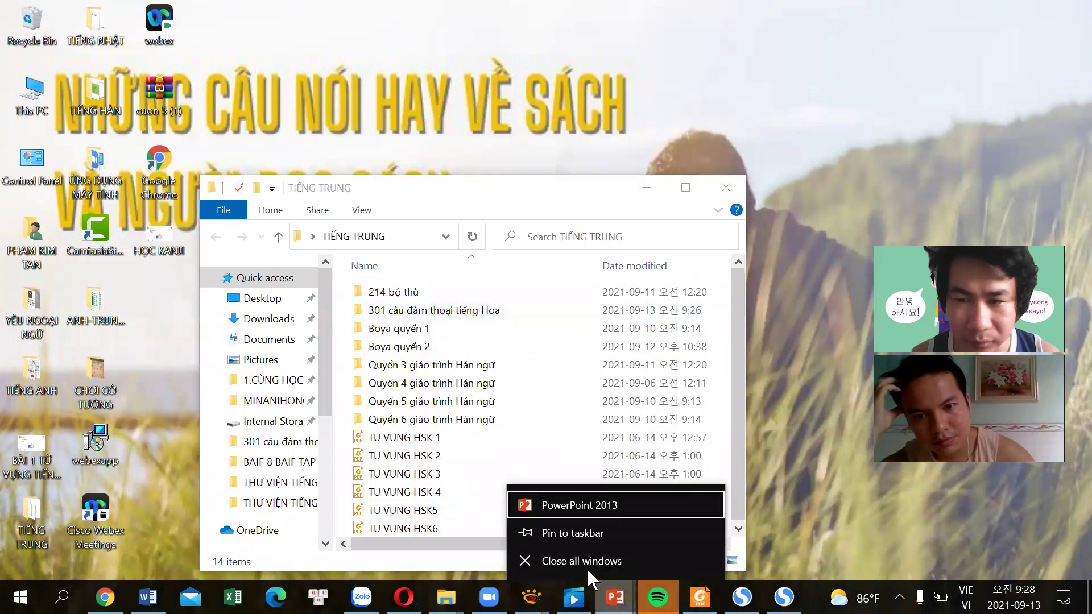
left_click(586, 564)
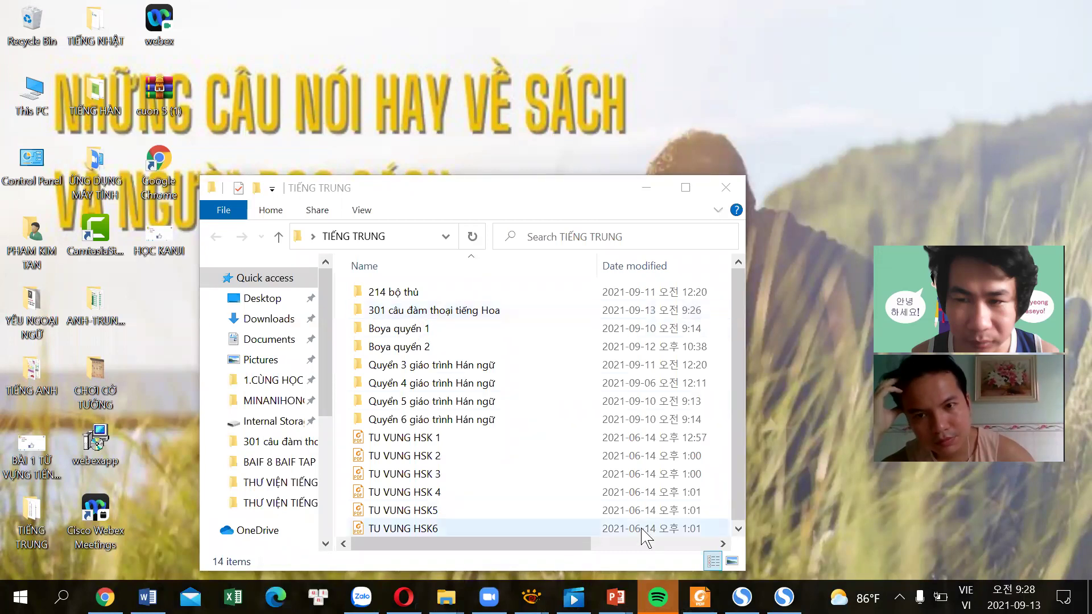
- Cancel the save prompt for HỌC KANJI so it stays open, and minimize that presentation
mouse_move(616, 597)
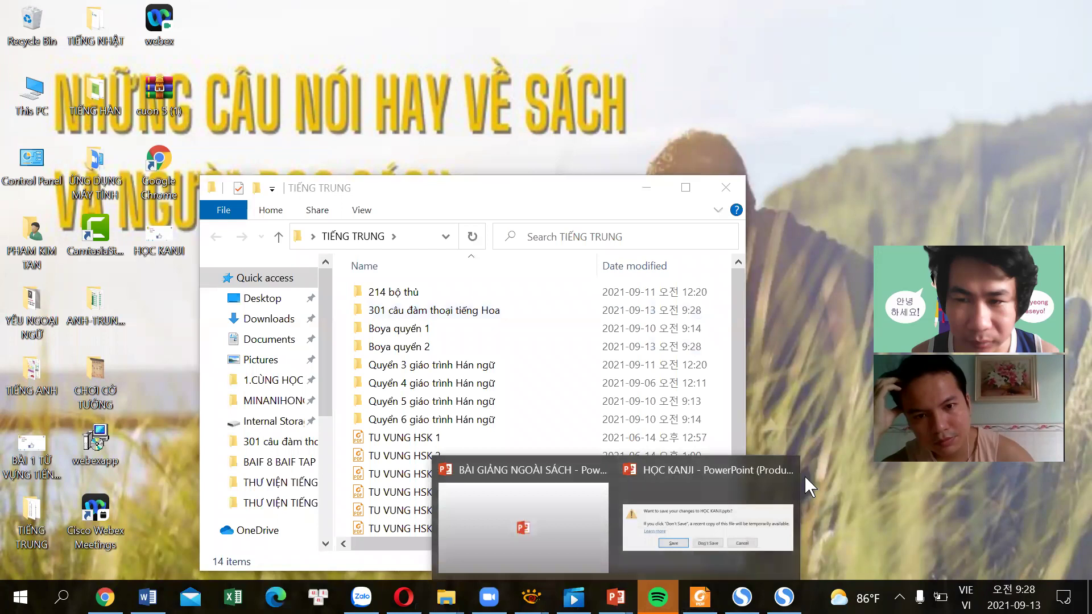
left_click(704, 481)
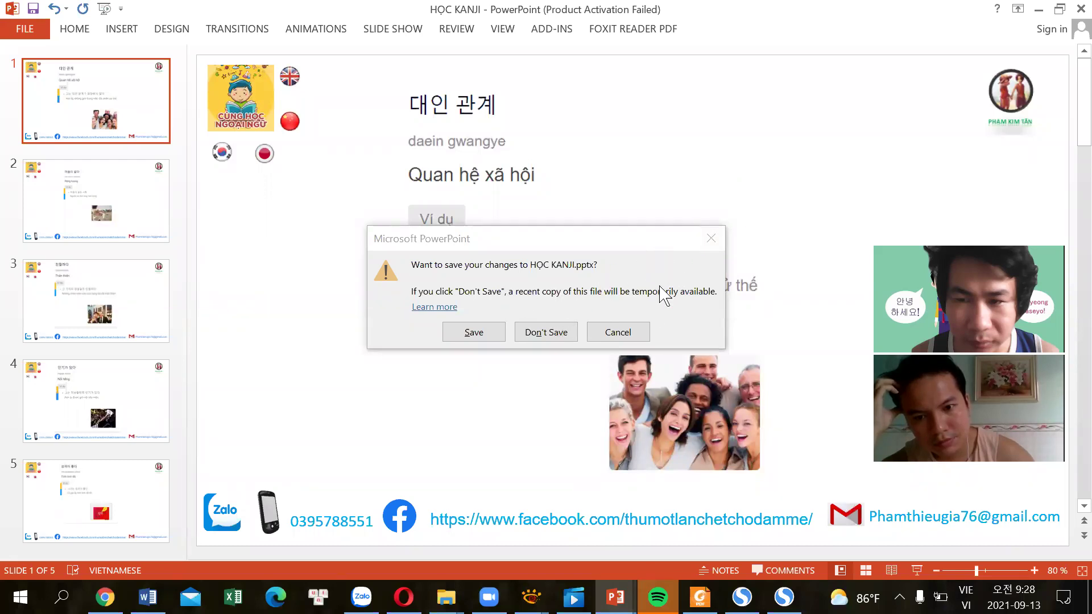
left_click(633, 332)
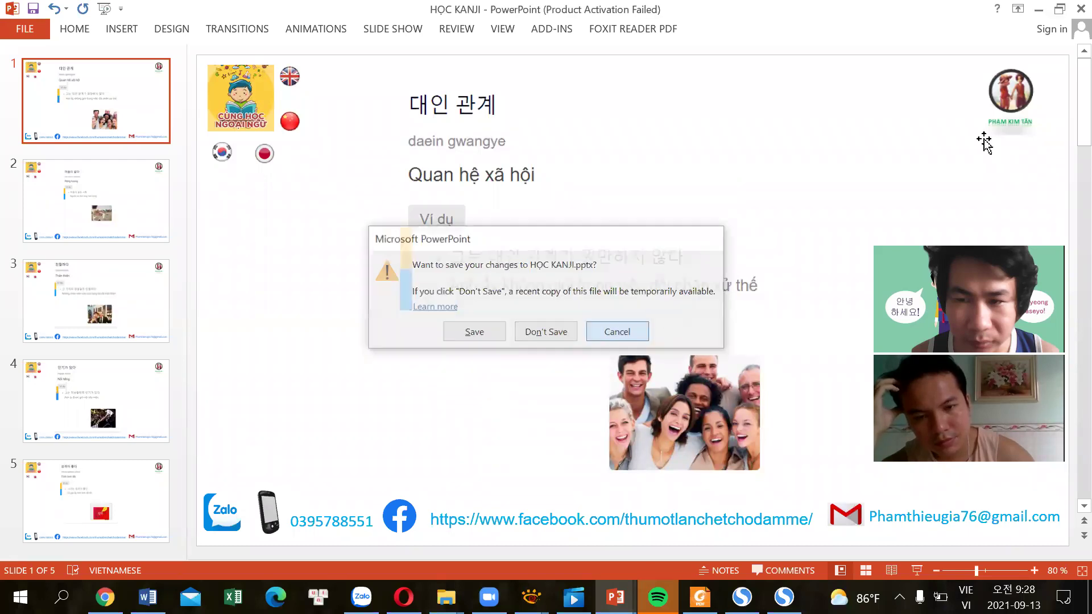
left_click(1043, 10)
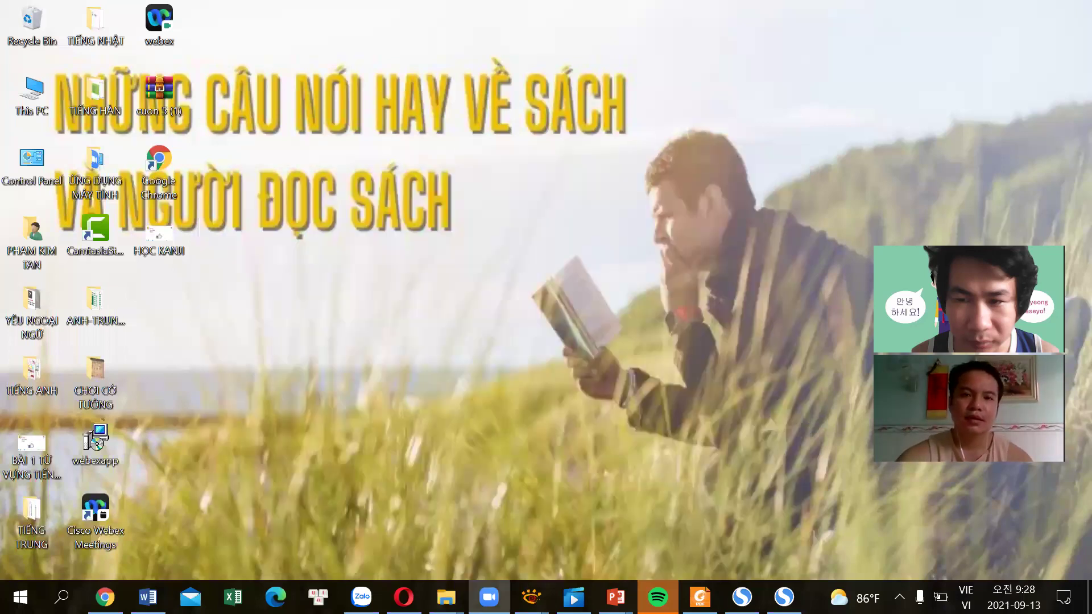
- Reopen the TIẾNG TRUNG desktop folder and go into its "301 câu đàm thoại tiếng Hoa" subfolder
mouse_move(622, 567)
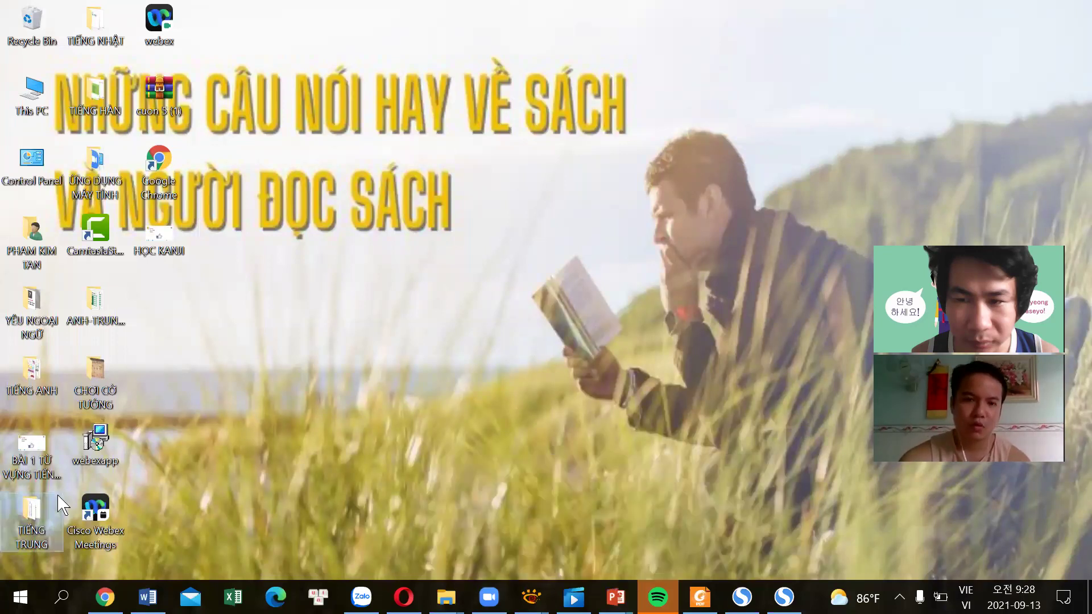
key("F2")
right_click(32, 527)
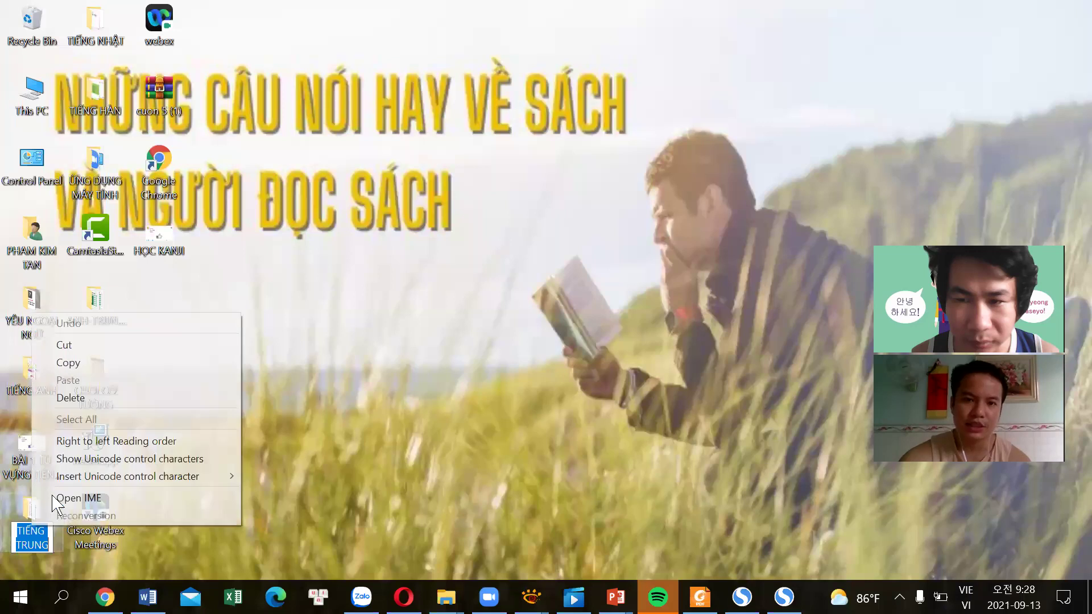
right_click(46, 520)
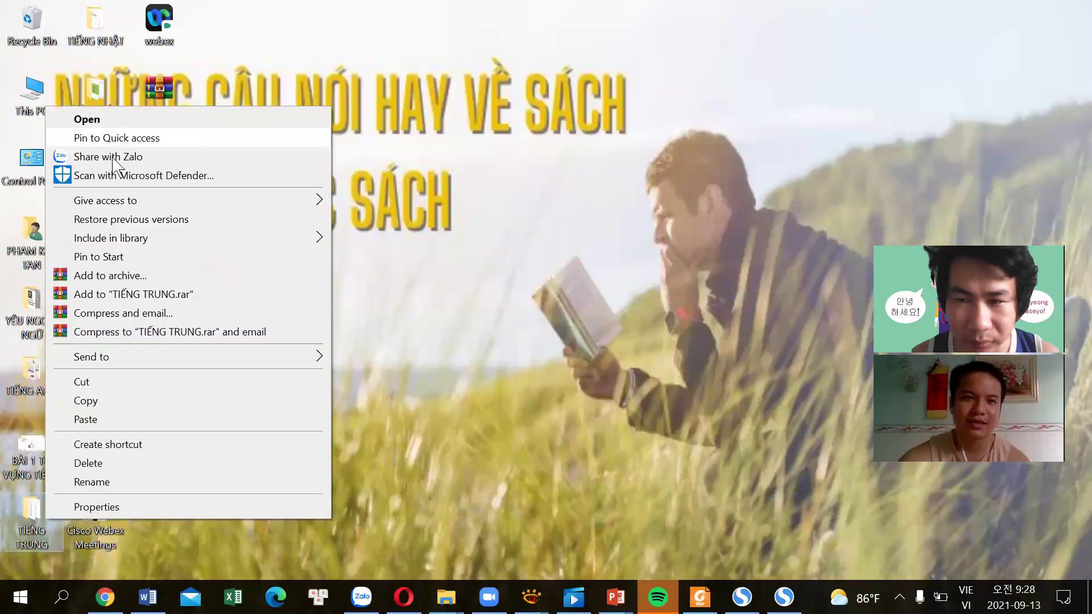
key("Escape")
key("Return")
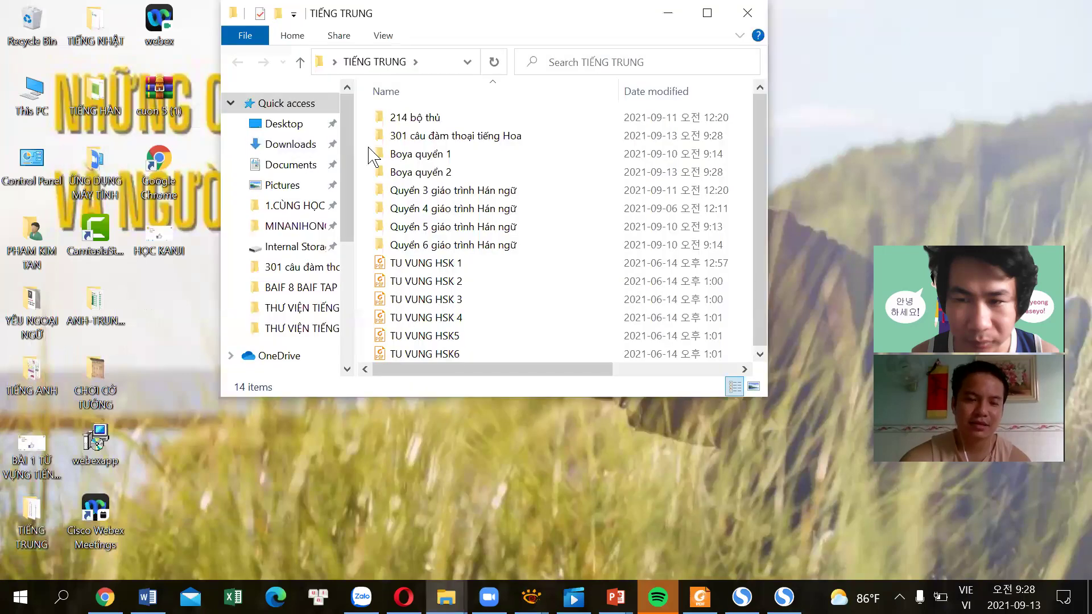
right_click(415, 136)
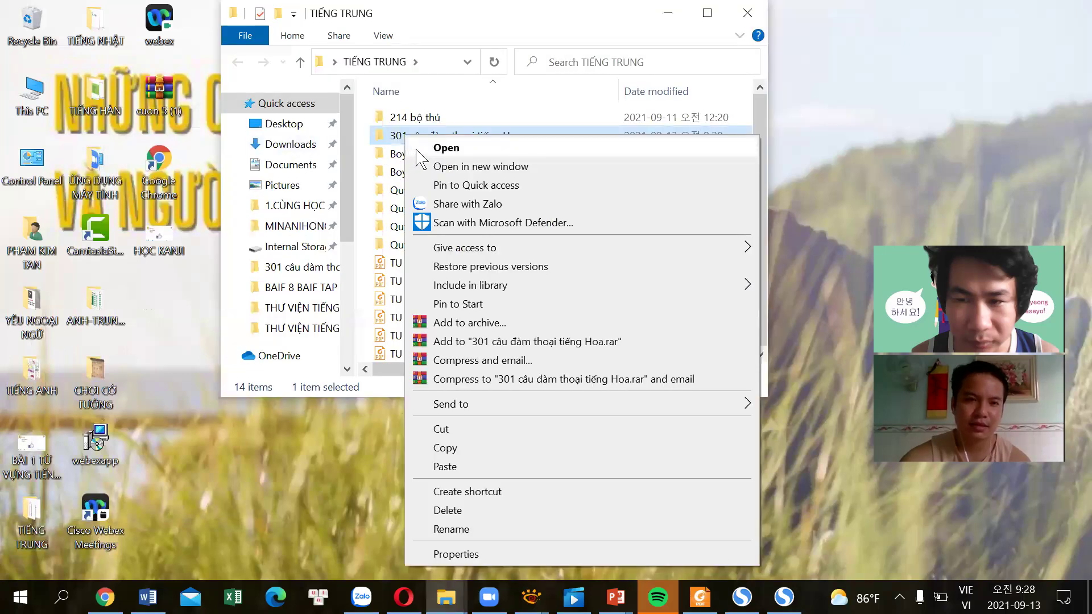
left_click(433, 148)
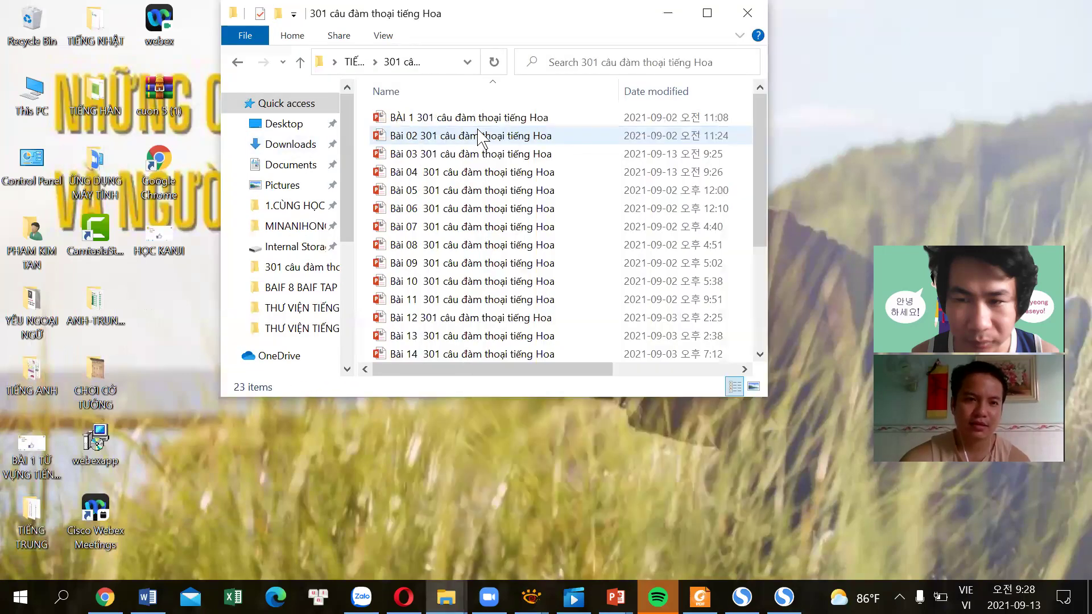
- Open the Bài 04 presentation to check its slides and close it again
left_click(437, 177)
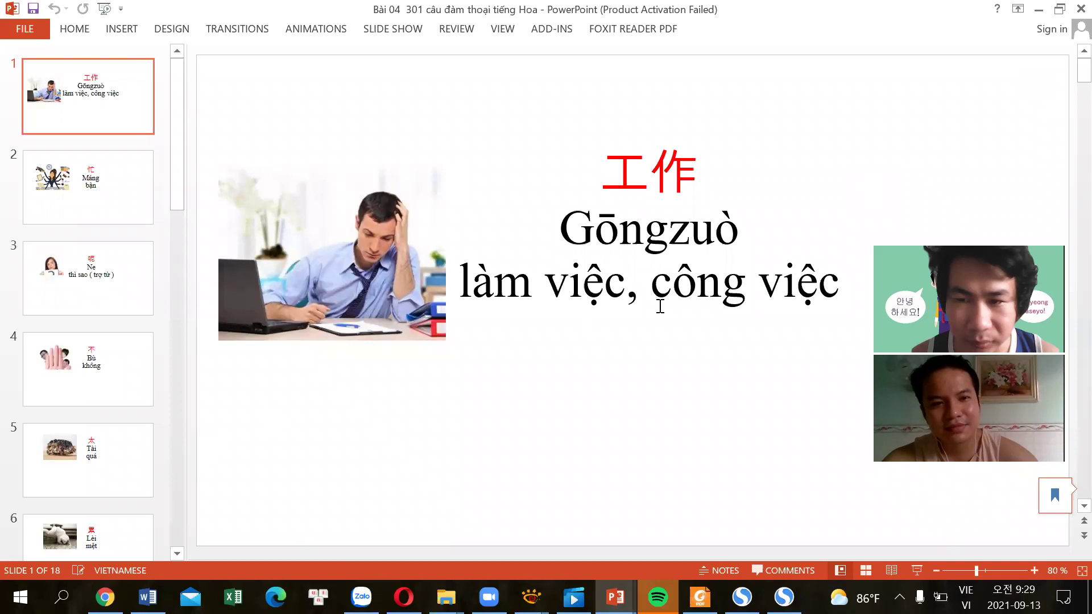
left_click(1076, 9)
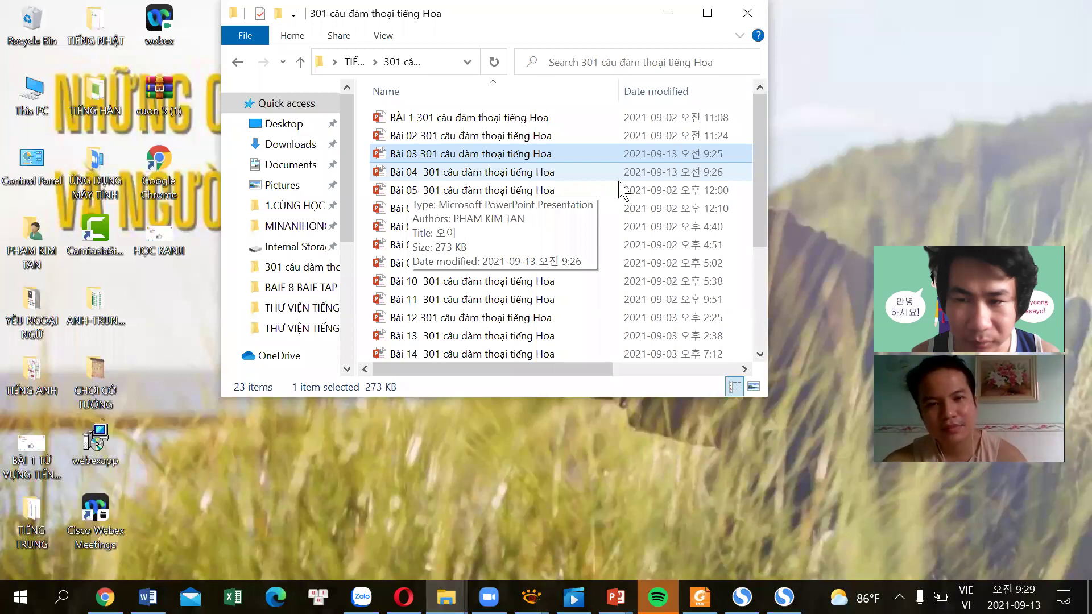
- Open the "Bài 05 301 câu đàm thoại tiếng Hoa" presentation and start its slide show
left_click(555, 190)
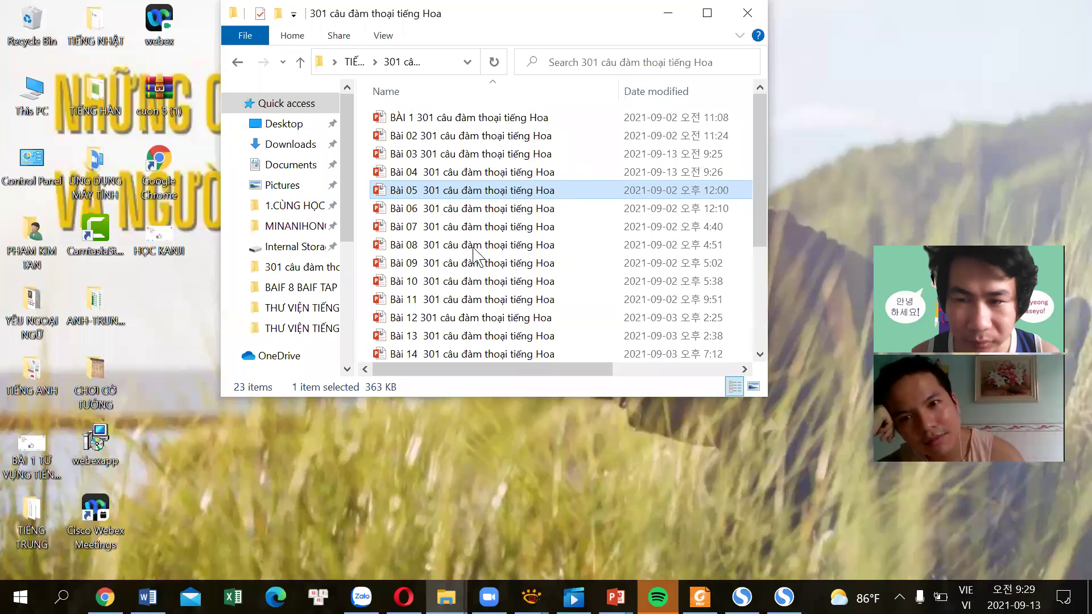
key("Up")
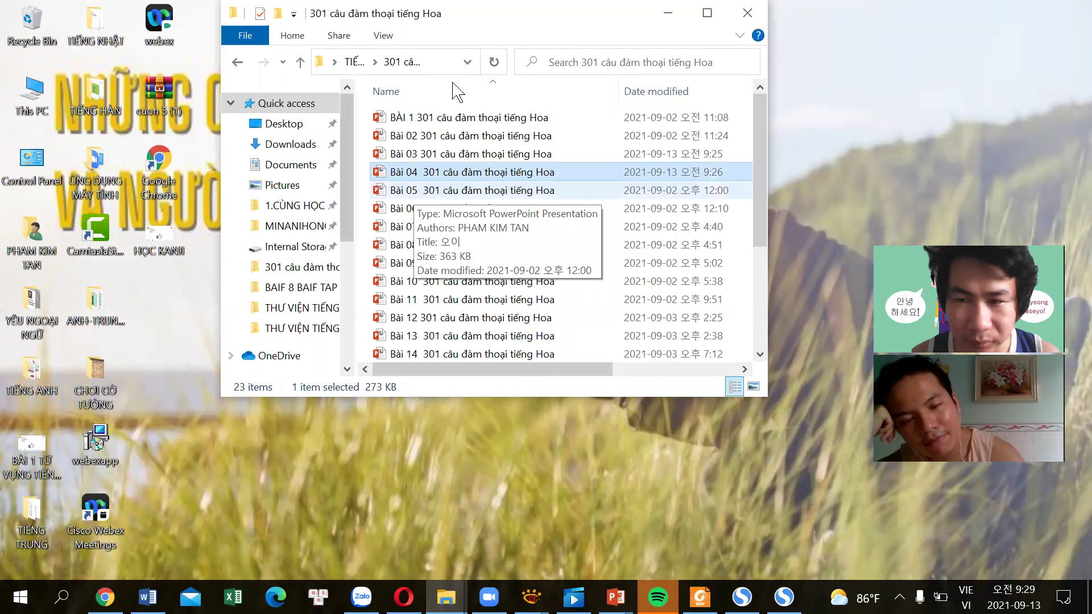
key("Down")
key("Return")
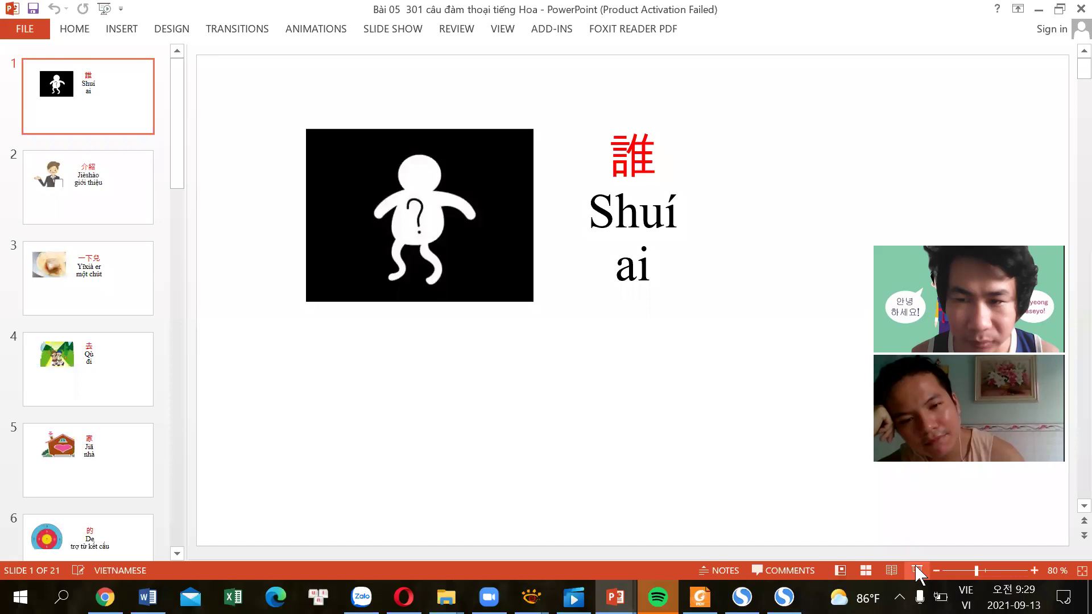
left_click(917, 570)
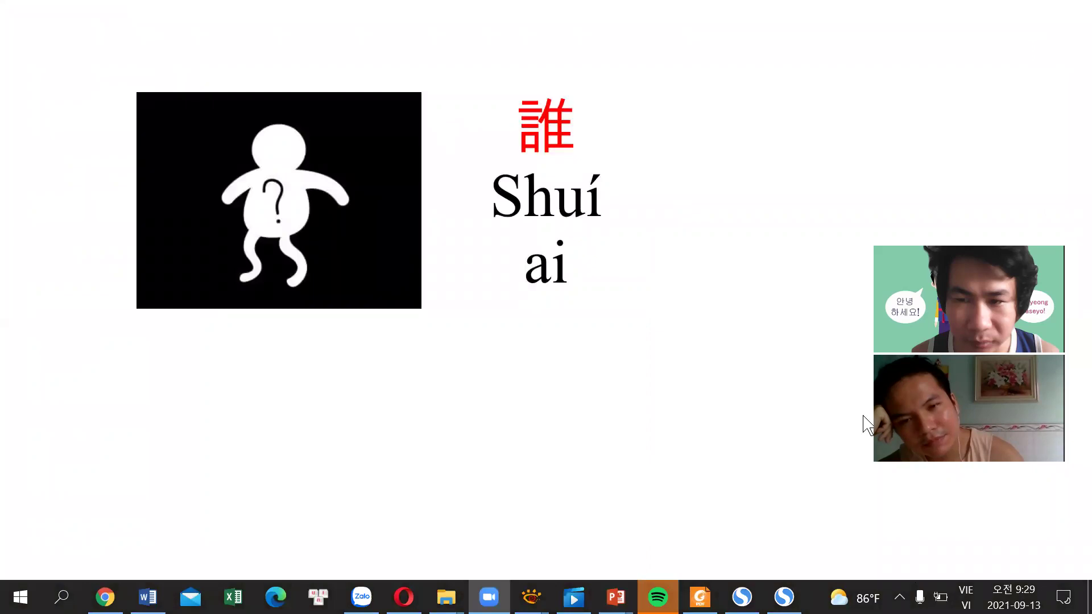
- Move the floating participant video panel higher up over the Bài 05 slide show
left_click_drag(946, 279, 946, 97)
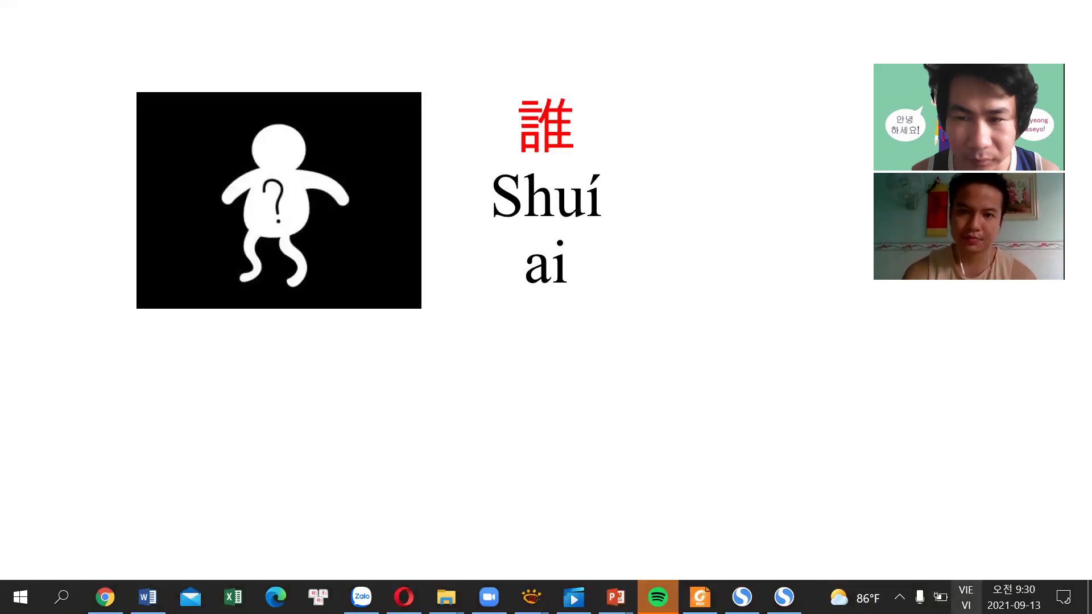
left_click(966, 597)
left_click(915, 188)
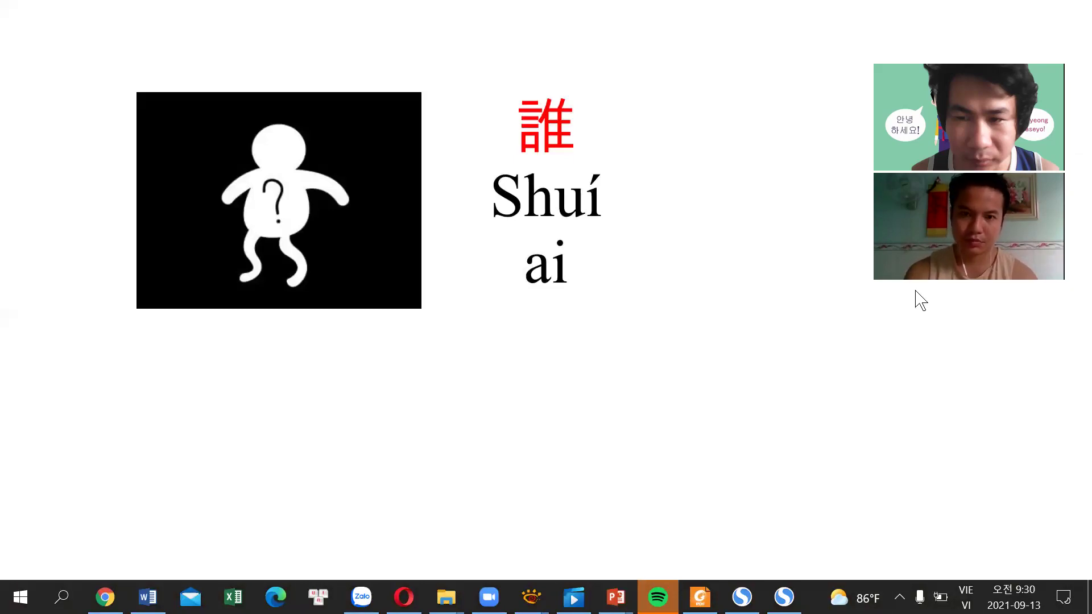